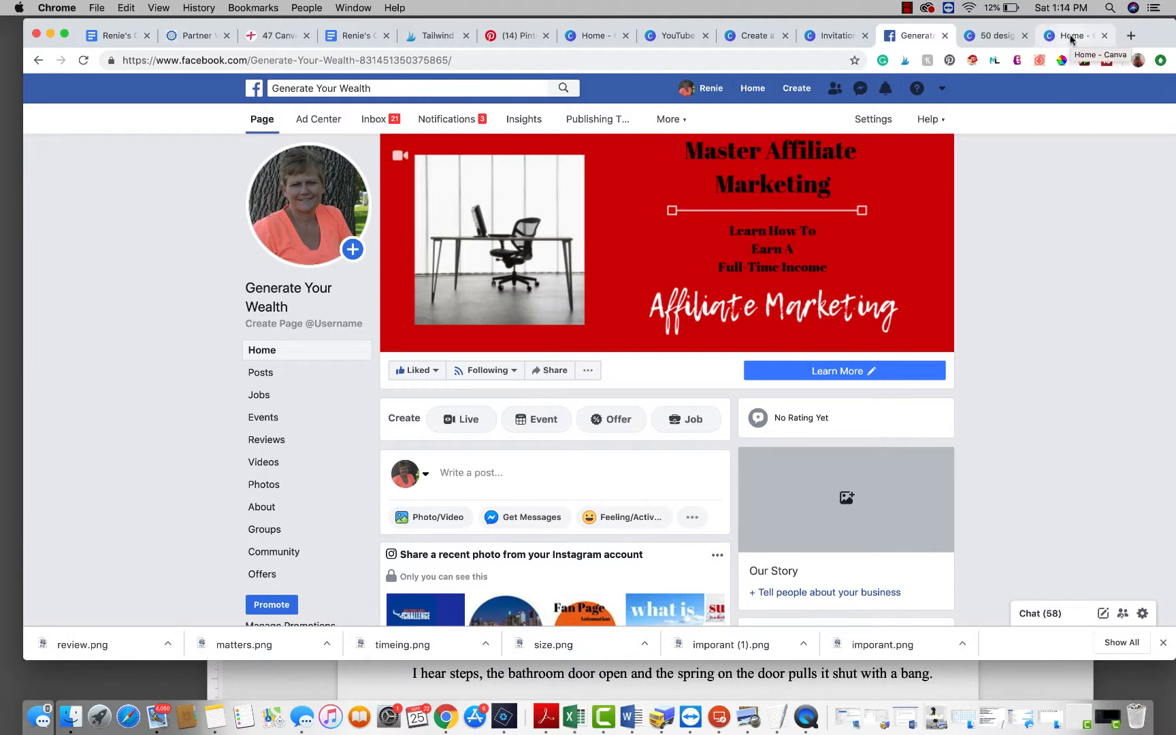
# Step: Switch to Canva and start a new Instagram Post design
pyautogui.click(1071, 38)
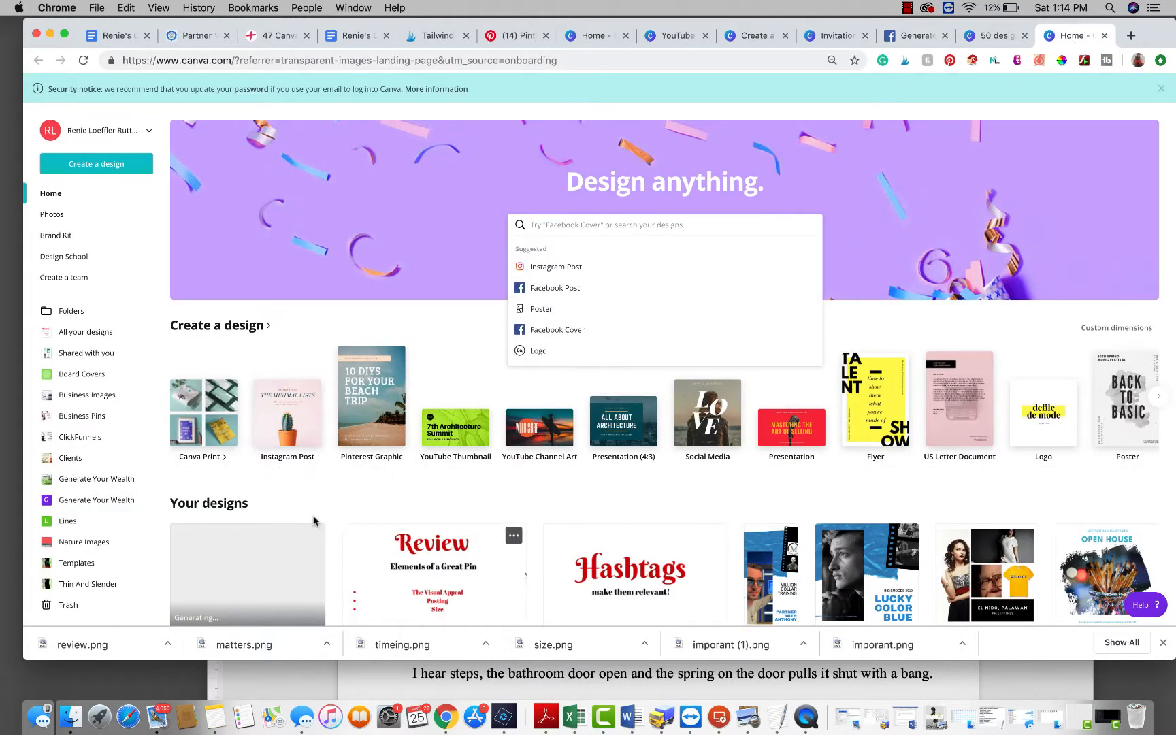
pyautogui.click(300, 420)
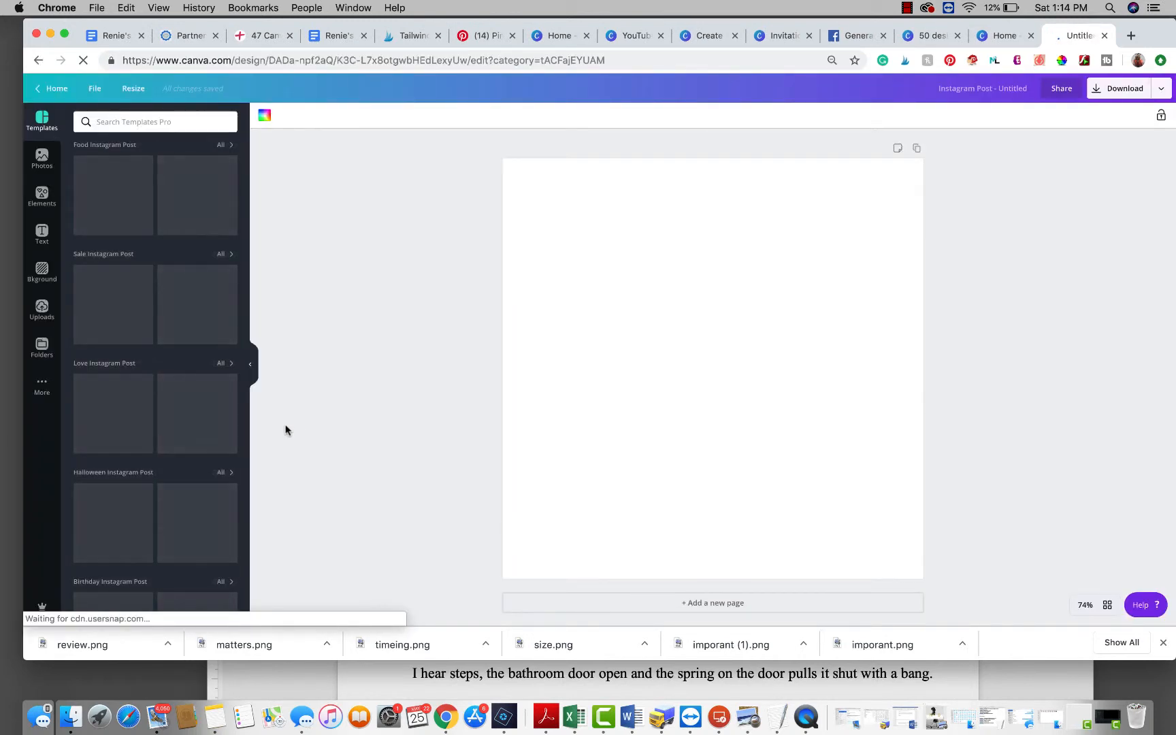
# Step: Open the My Images folder from the photo folders
pyautogui.click(41, 350)
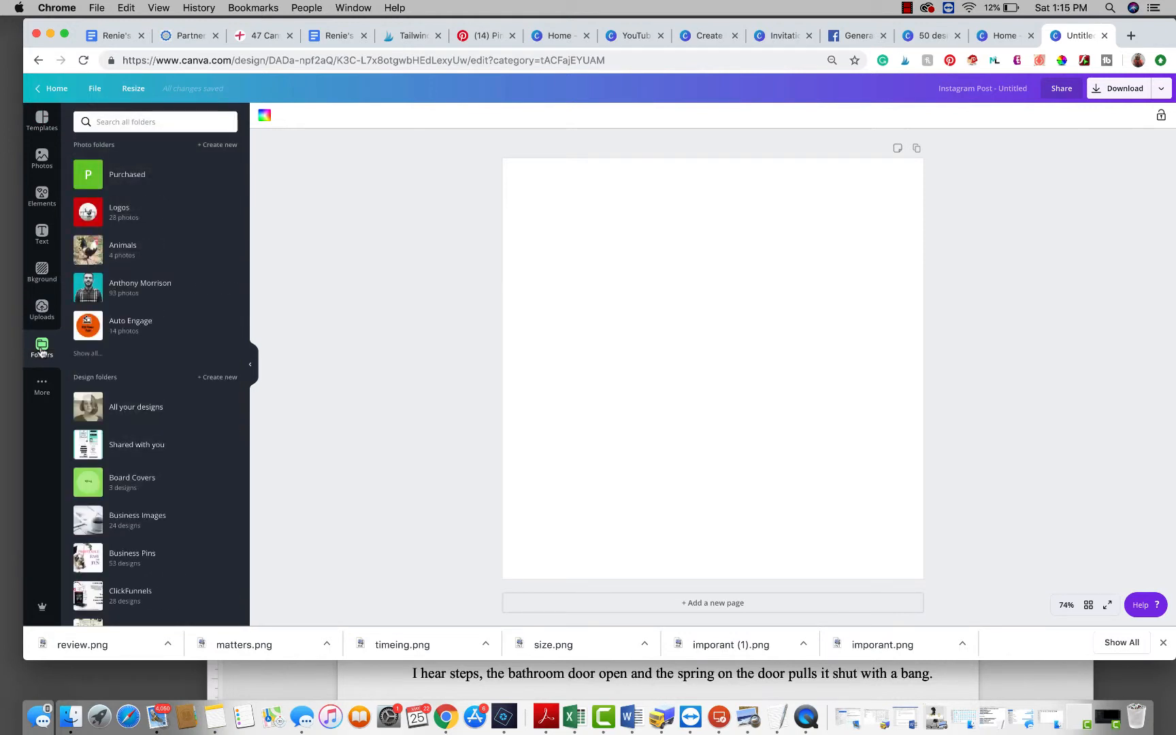
pyautogui.click(86, 354)
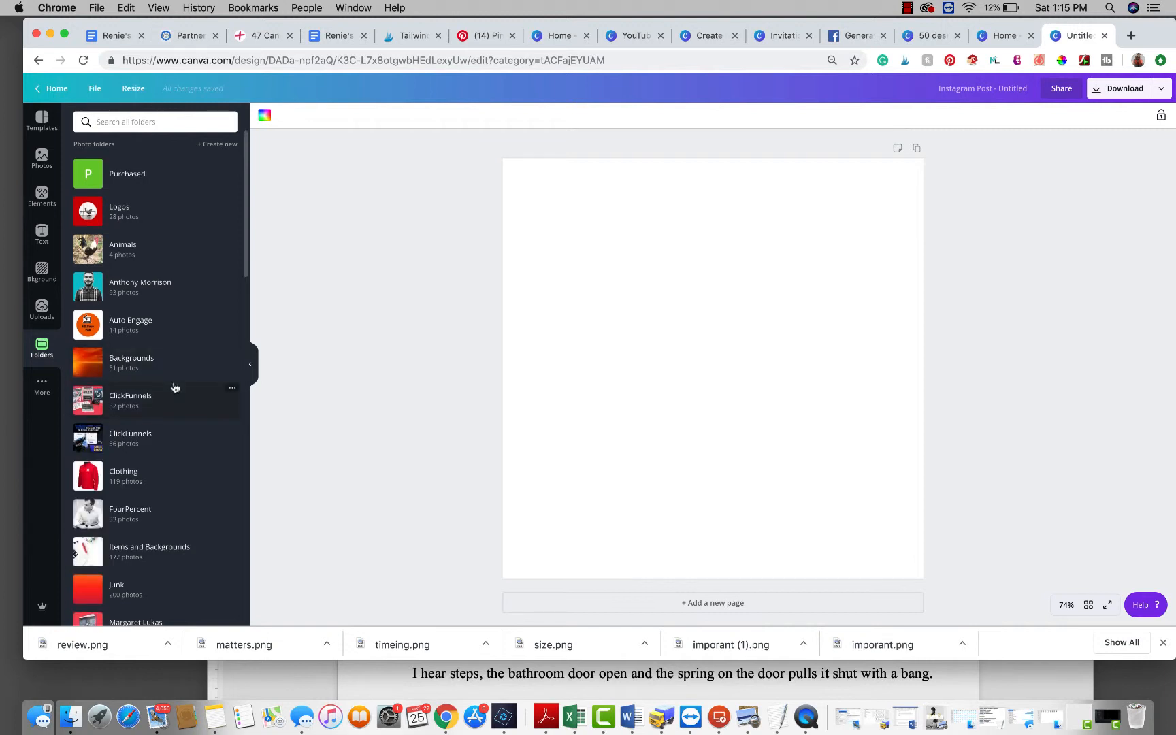
pyautogui.scroll(-5, 175, 388)
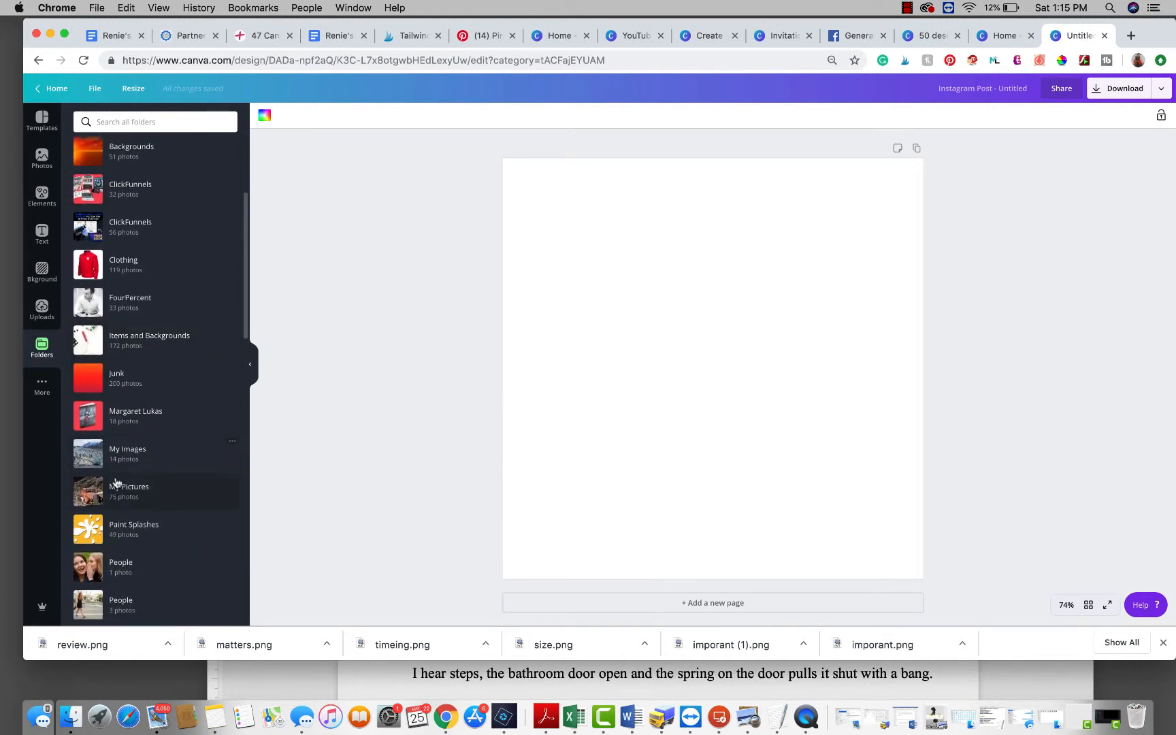
pyautogui.click(113, 453)
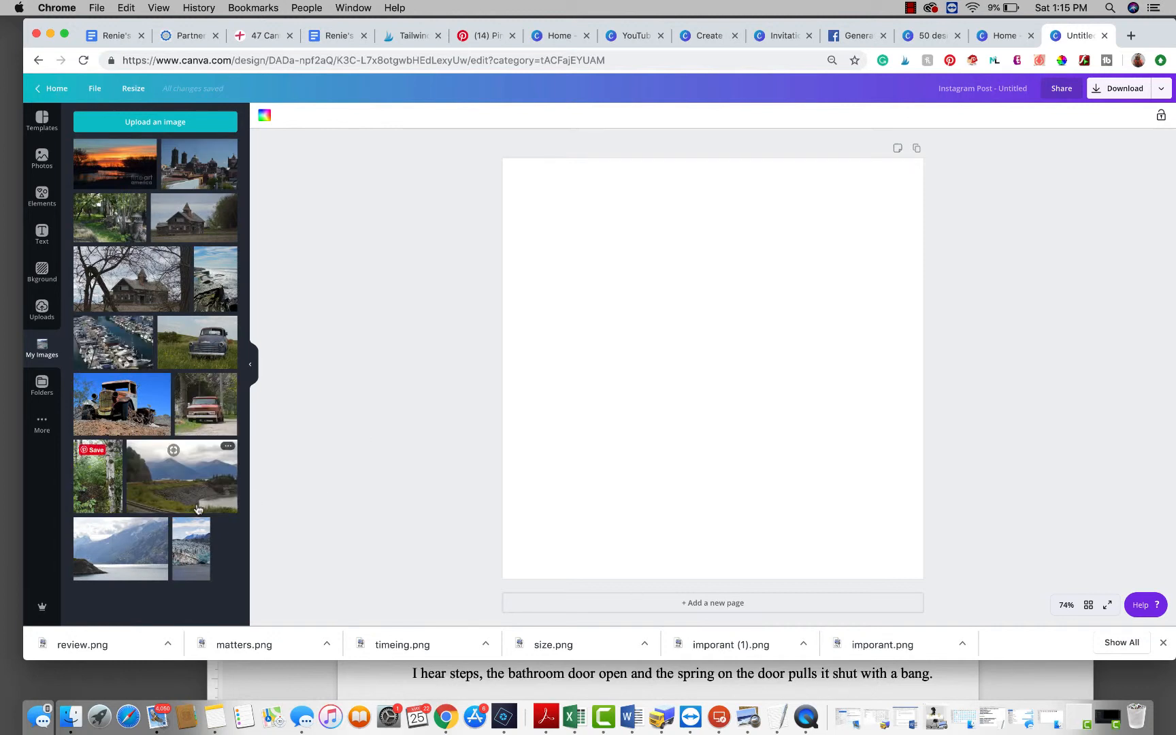
# Step: Place the mountain and railway photo on the canvas, then drag it off again
pyautogui.moveTo(169, 493); pyautogui.dragTo(541, 405)
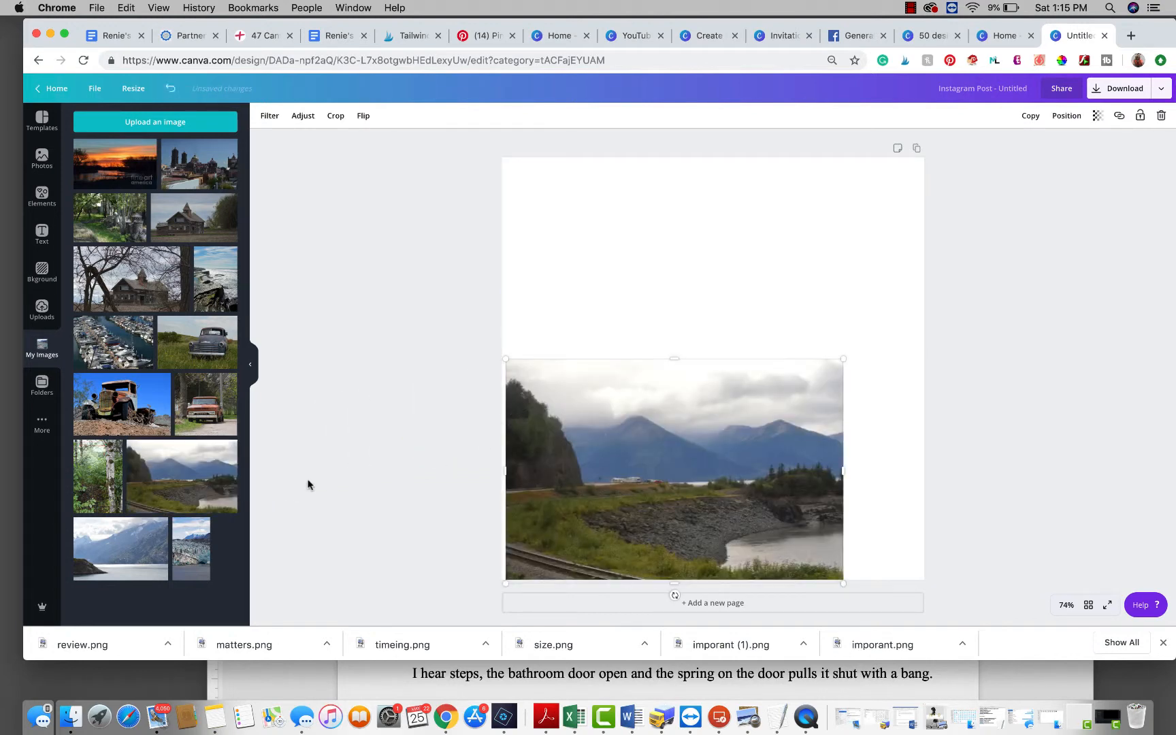
pyautogui.moveTo(543, 499); pyautogui.dragTo(143, 503)
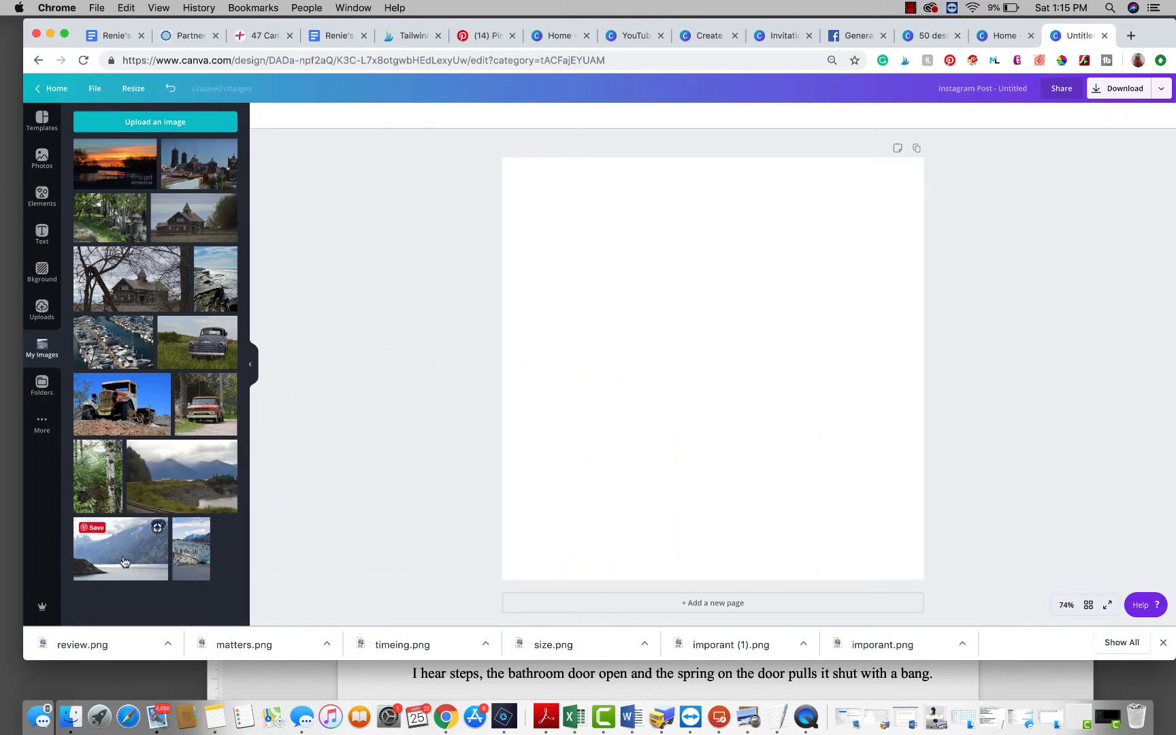
# Step: Add the fjord photo and fit it as a full-canvas background image
pyautogui.moveTo(122, 552); pyautogui.dragTo(675, 478)
pyautogui.doubleClick(574, 474)
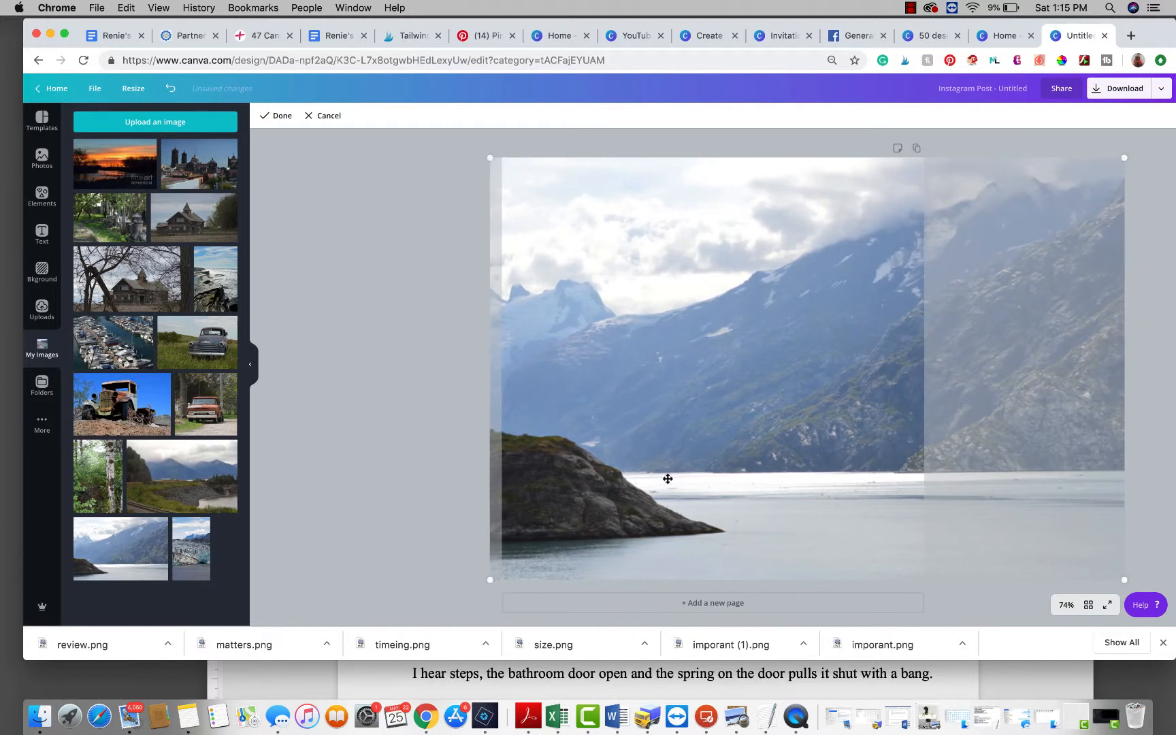
pyautogui.click(384, 418)
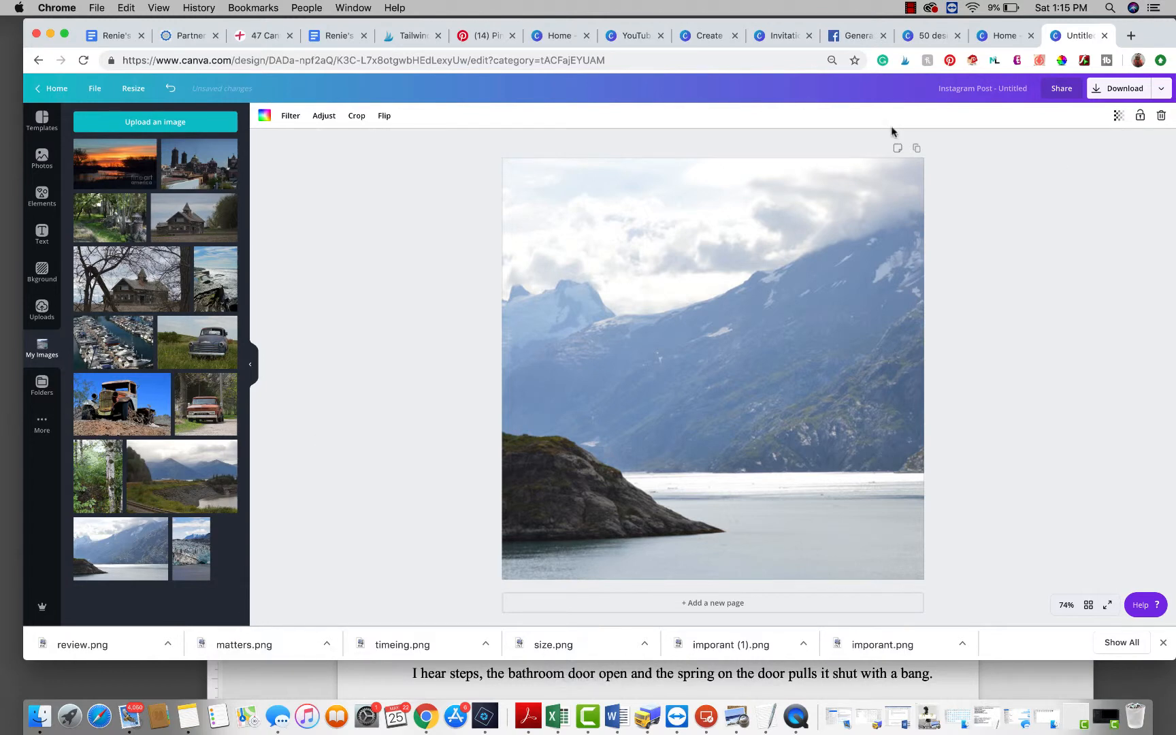
# Step: Add a heading and make it read ALASKA 2015
pyautogui.click(41, 233)
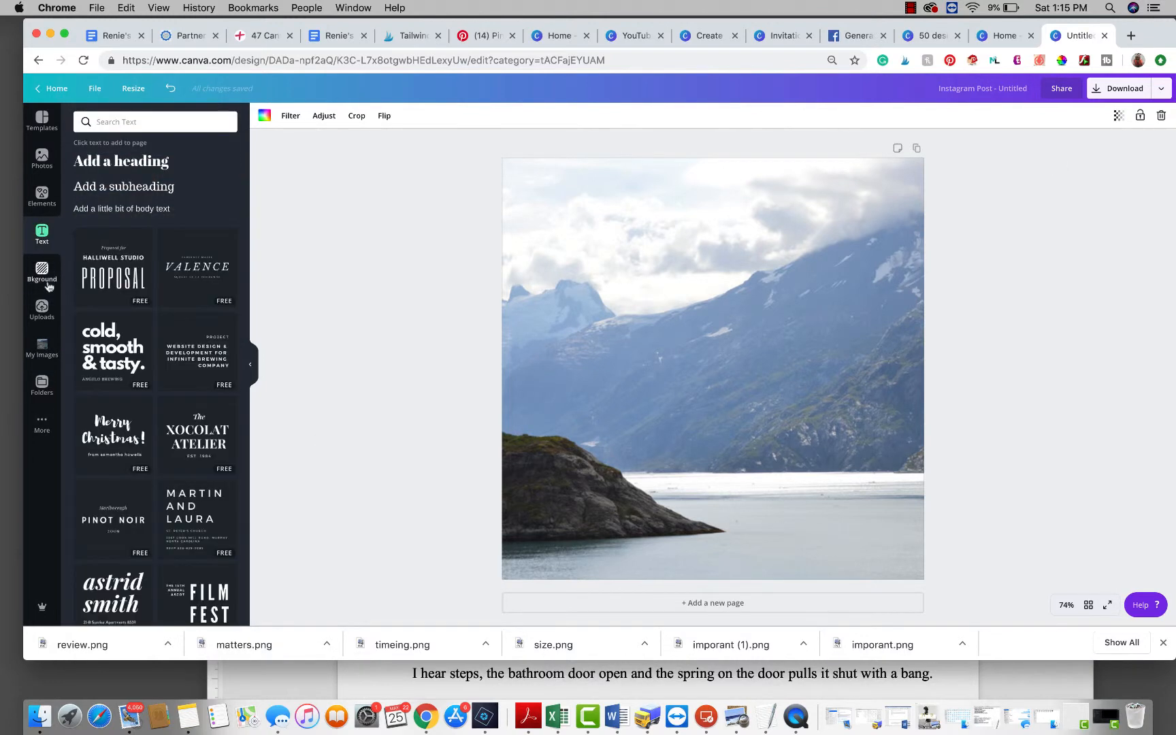
pyautogui.click(127, 162)
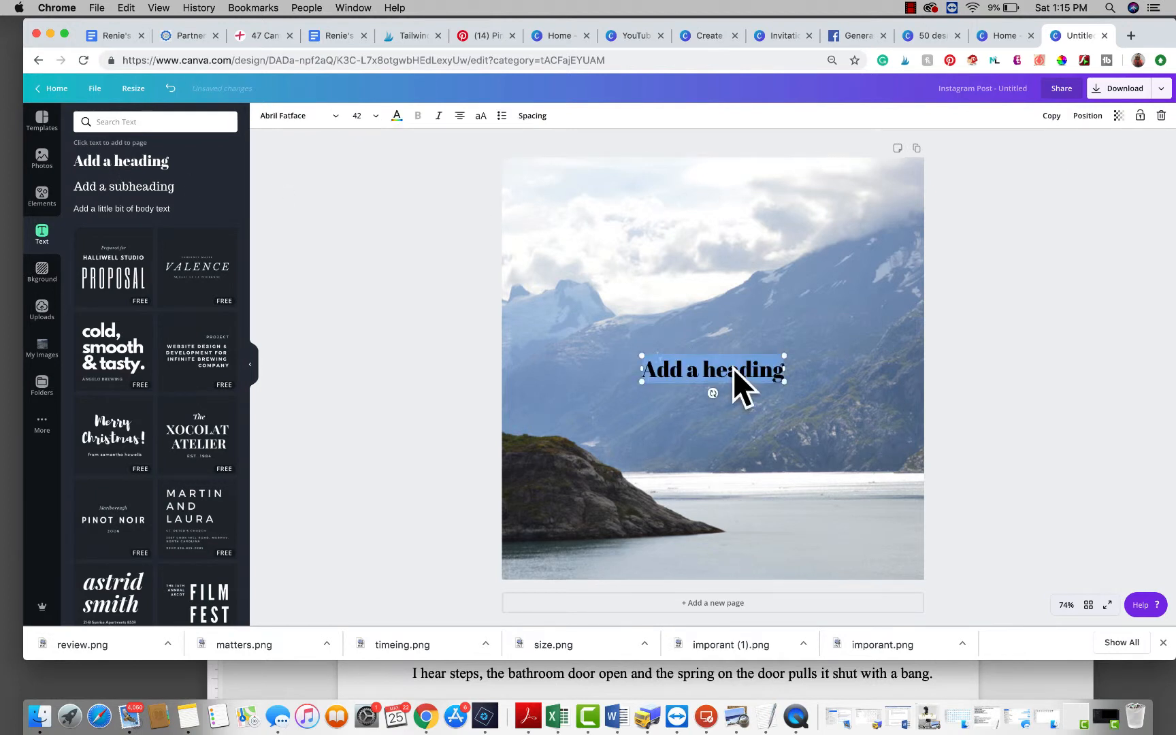
pyautogui.write('A')
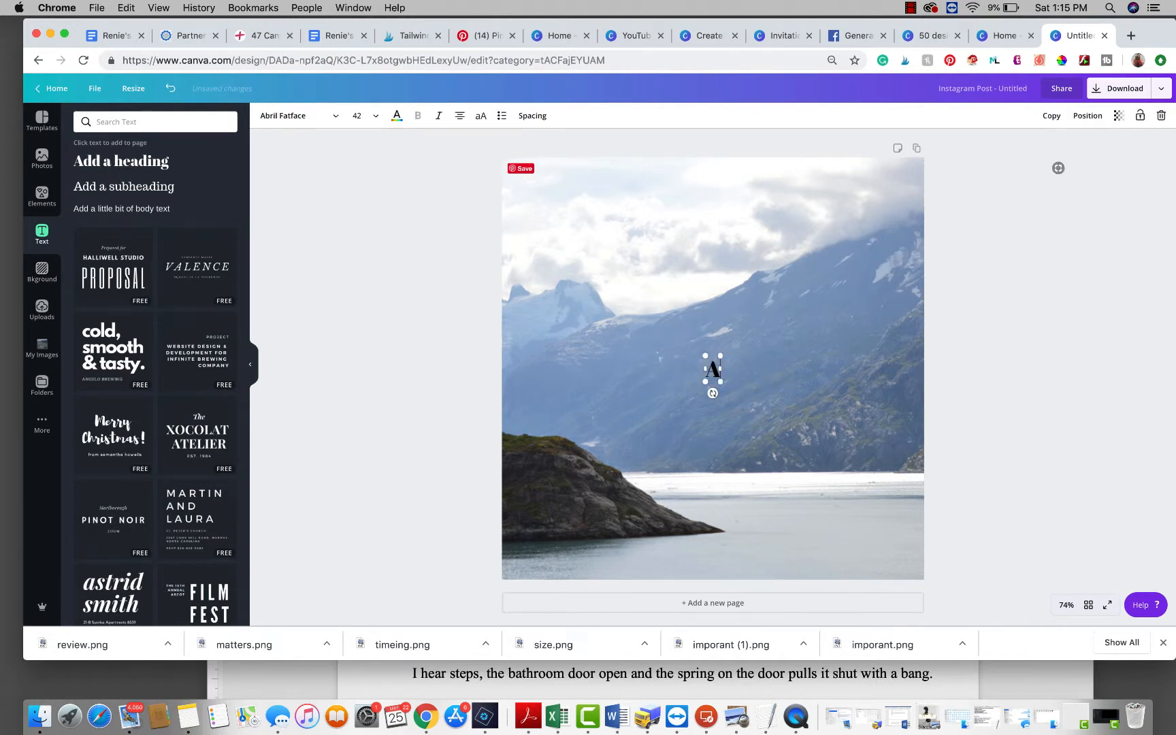
pyautogui.write('LASKA')
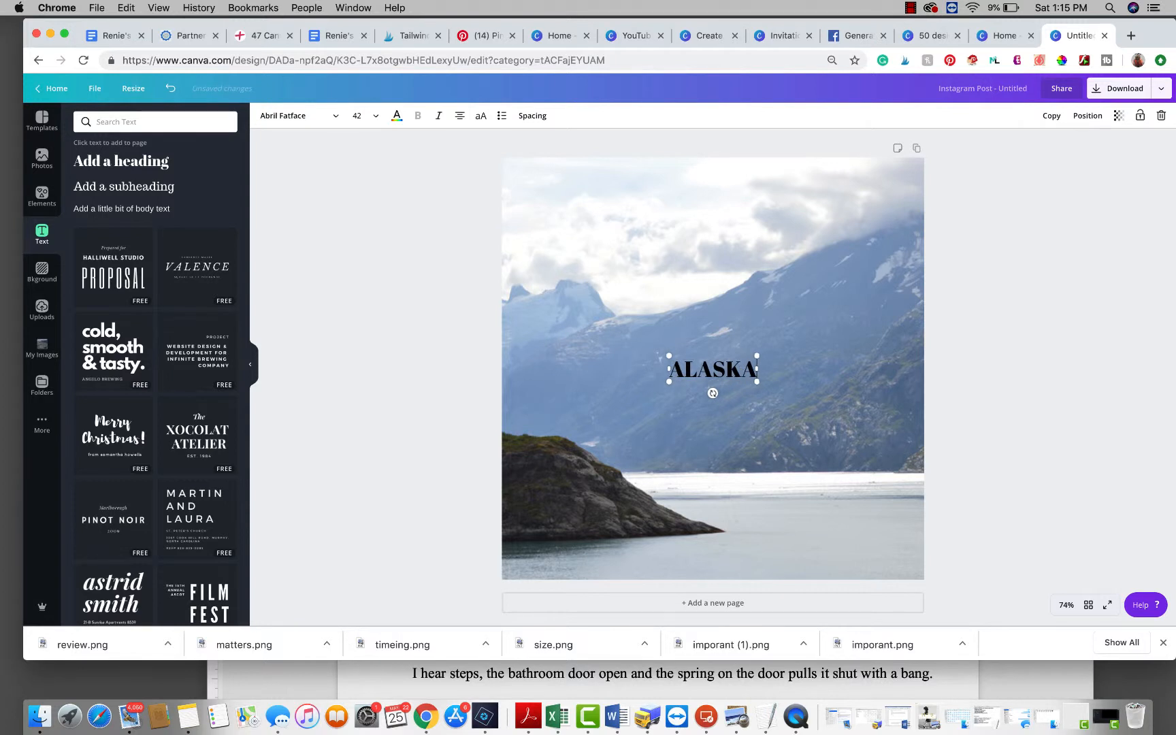
pyautogui.write(' 2015')
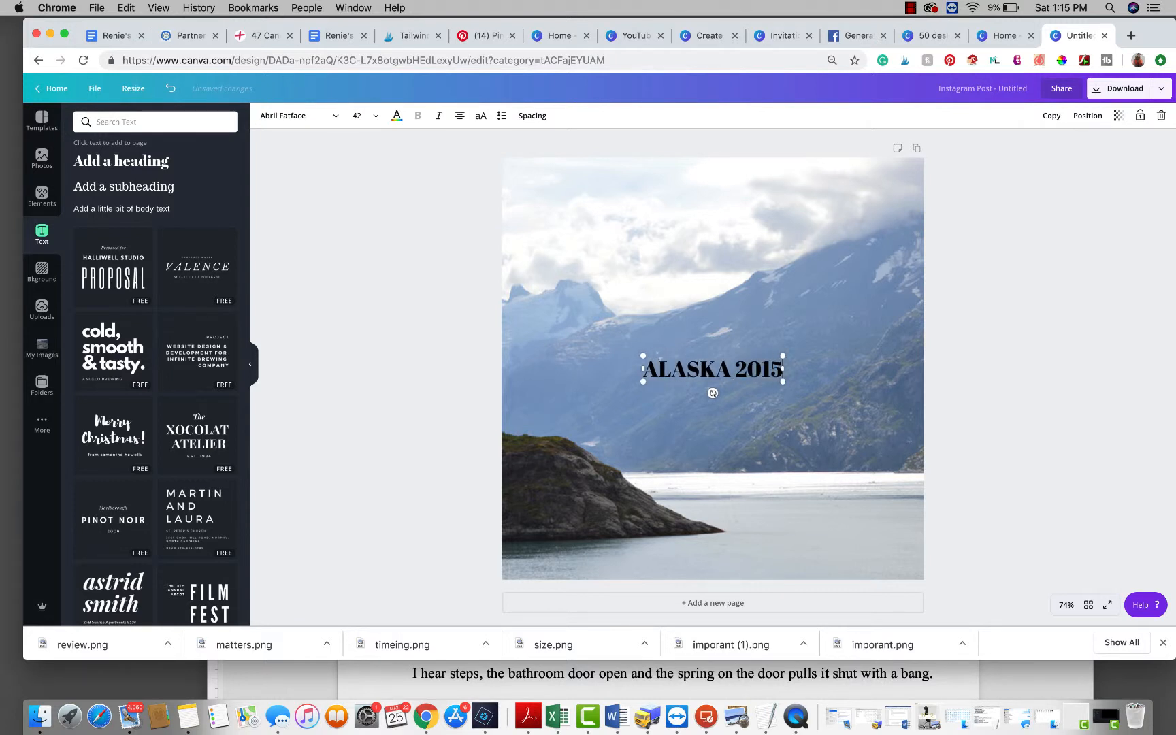
# Step: Enlarge the heading to about 96.3 and center it across the photo
pyautogui.moveTo(642, 382); pyautogui.dragTo(553, 442)
pyautogui.moveTo(782, 356); pyautogui.dragTo(871, 338)
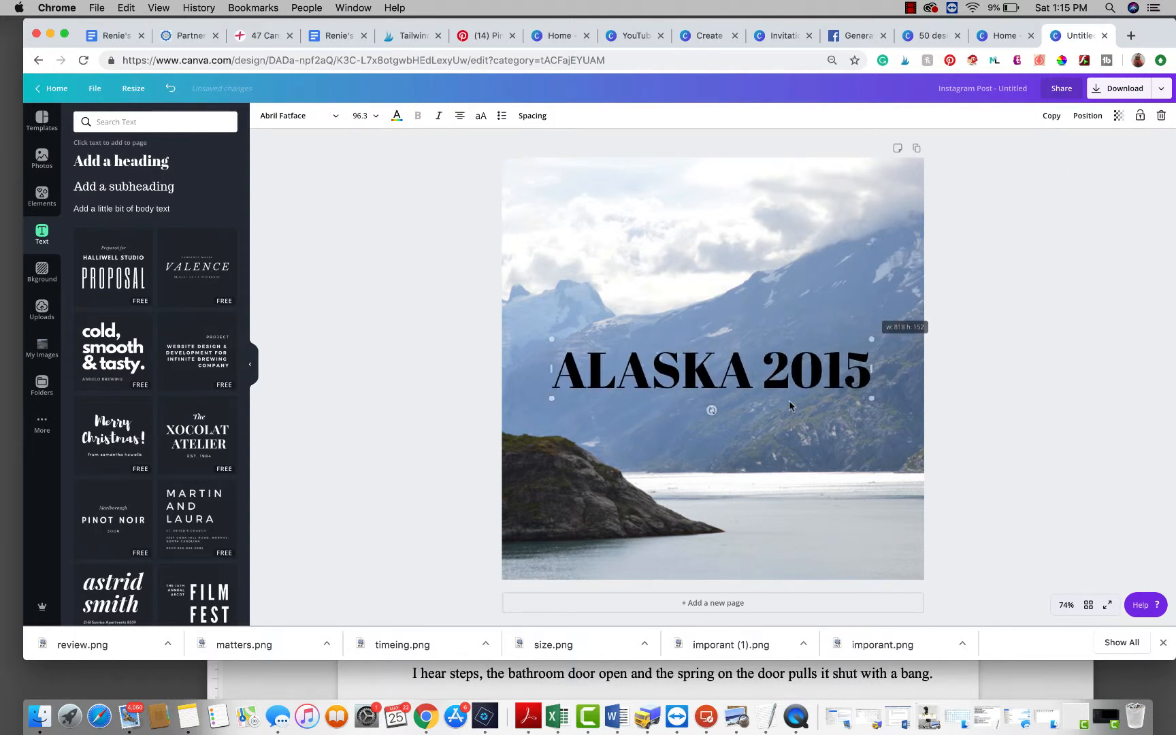
pyautogui.click(734, 407)
pyautogui.moveTo(733, 395); pyautogui.dragTo(728, 397)
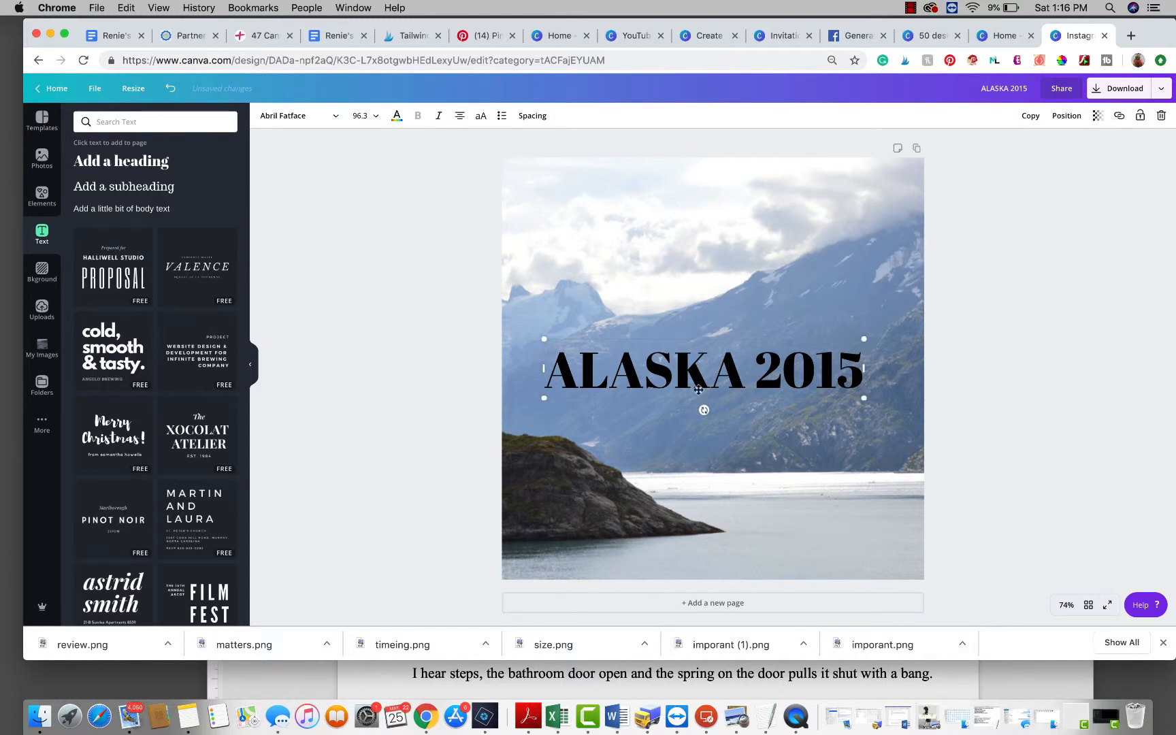
# Step: Change the heading text colour to white
pyautogui.click(703, 373)
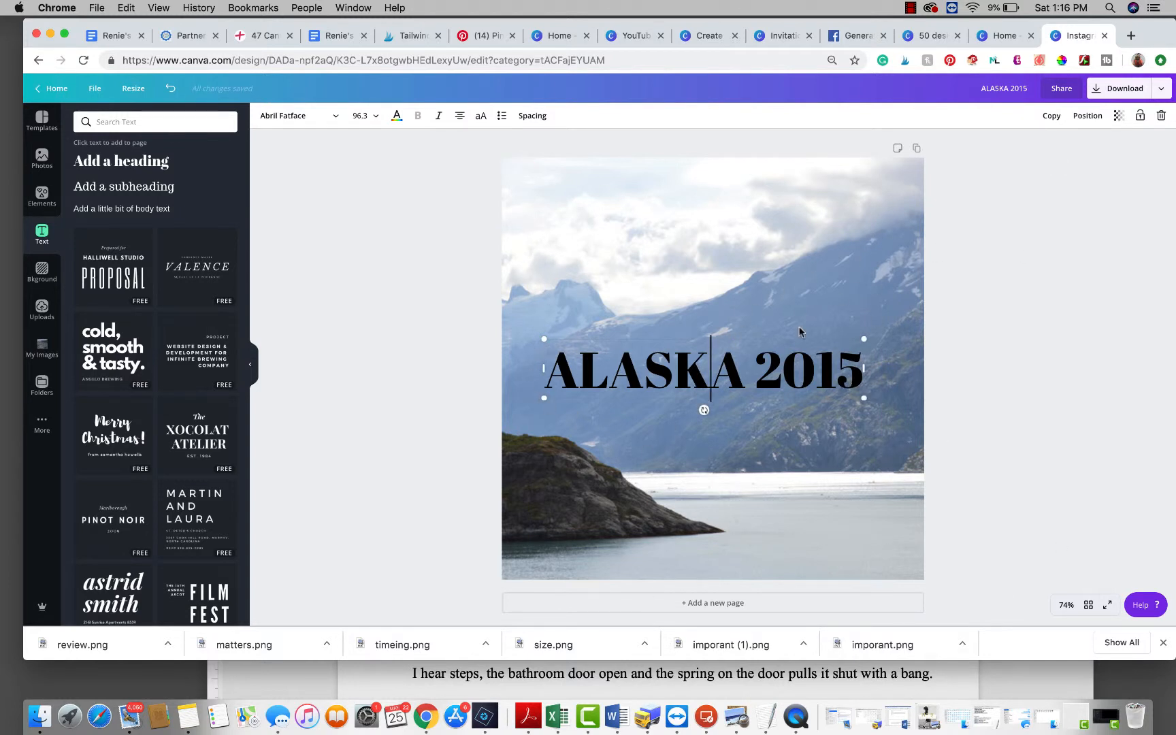
pyautogui.click(1118, 116)
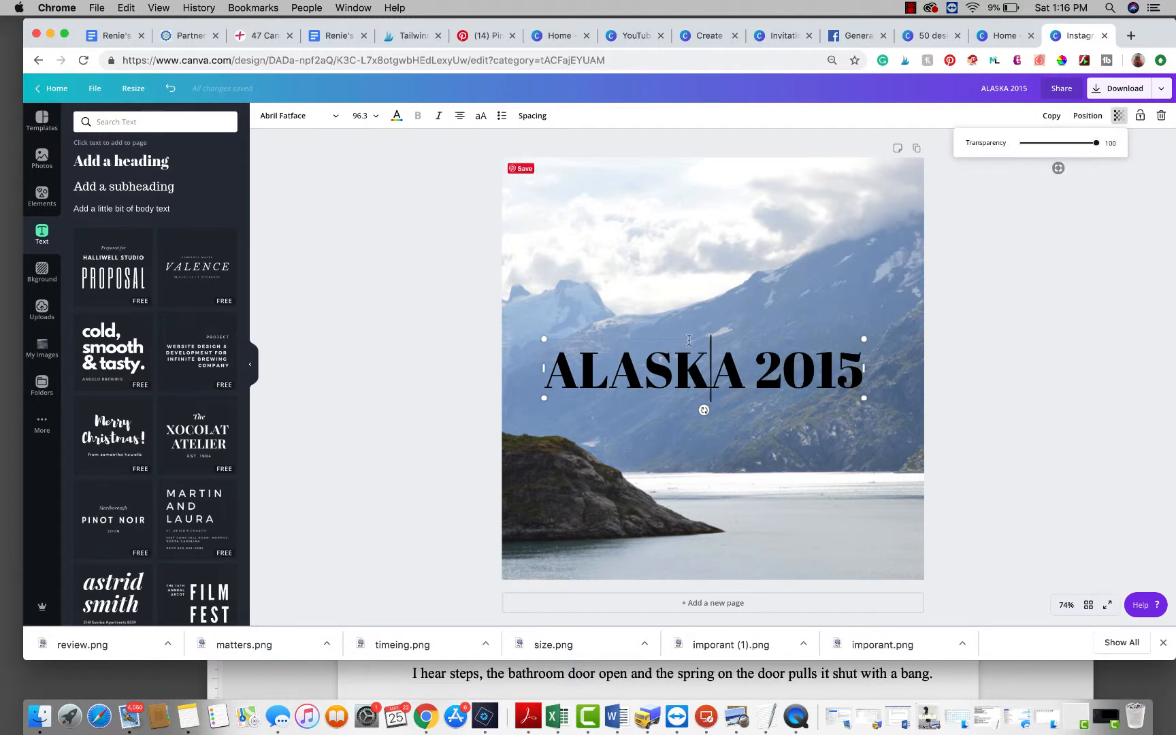
pyautogui.tripleClick(677, 370)
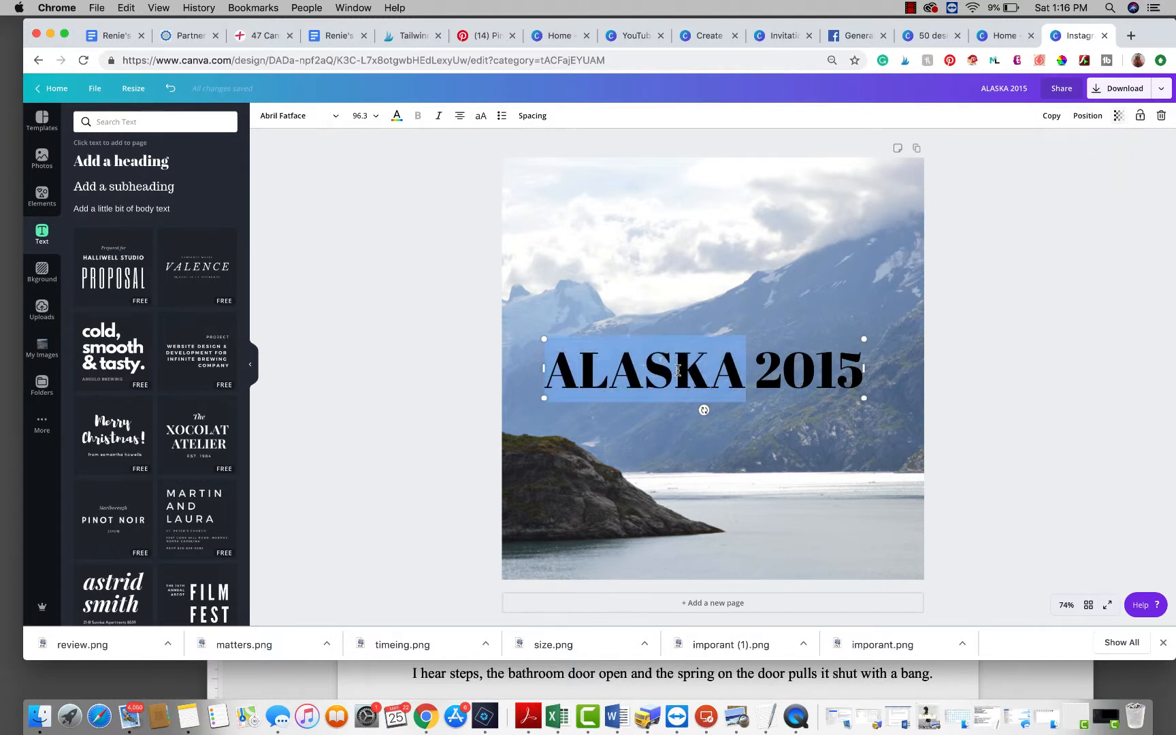
pyautogui.click(397, 118)
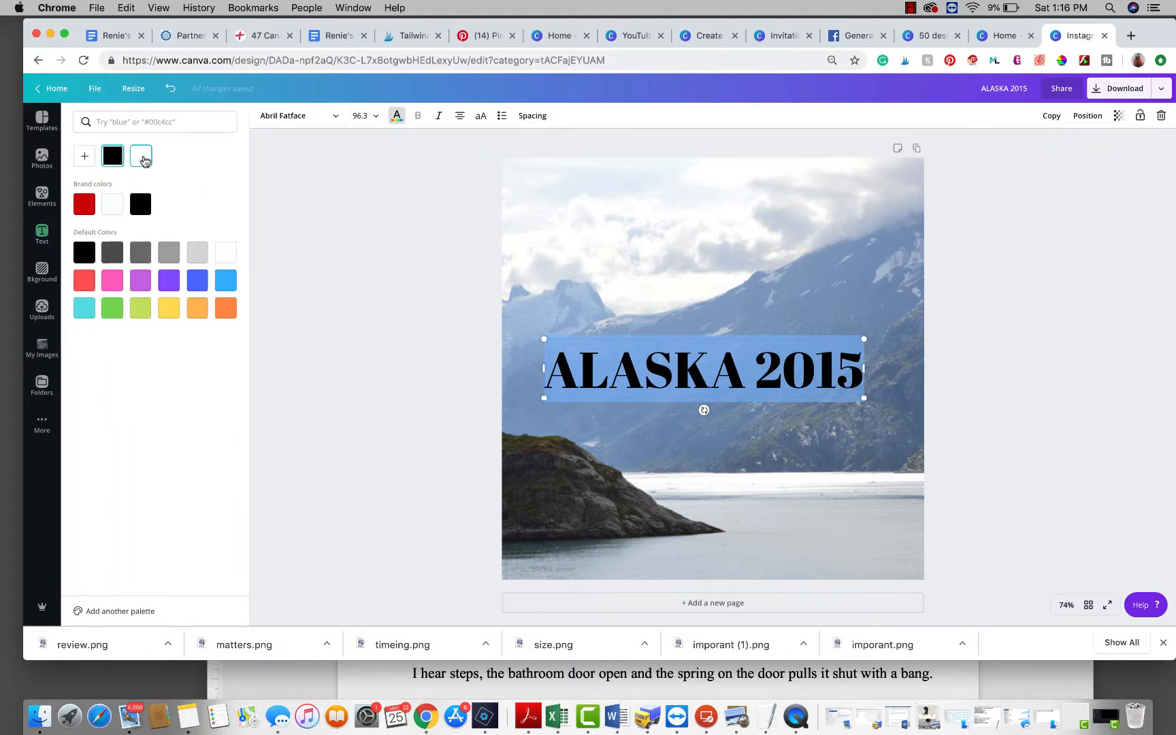
pyautogui.click(142, 158)
pyautogui.click(967, 374)
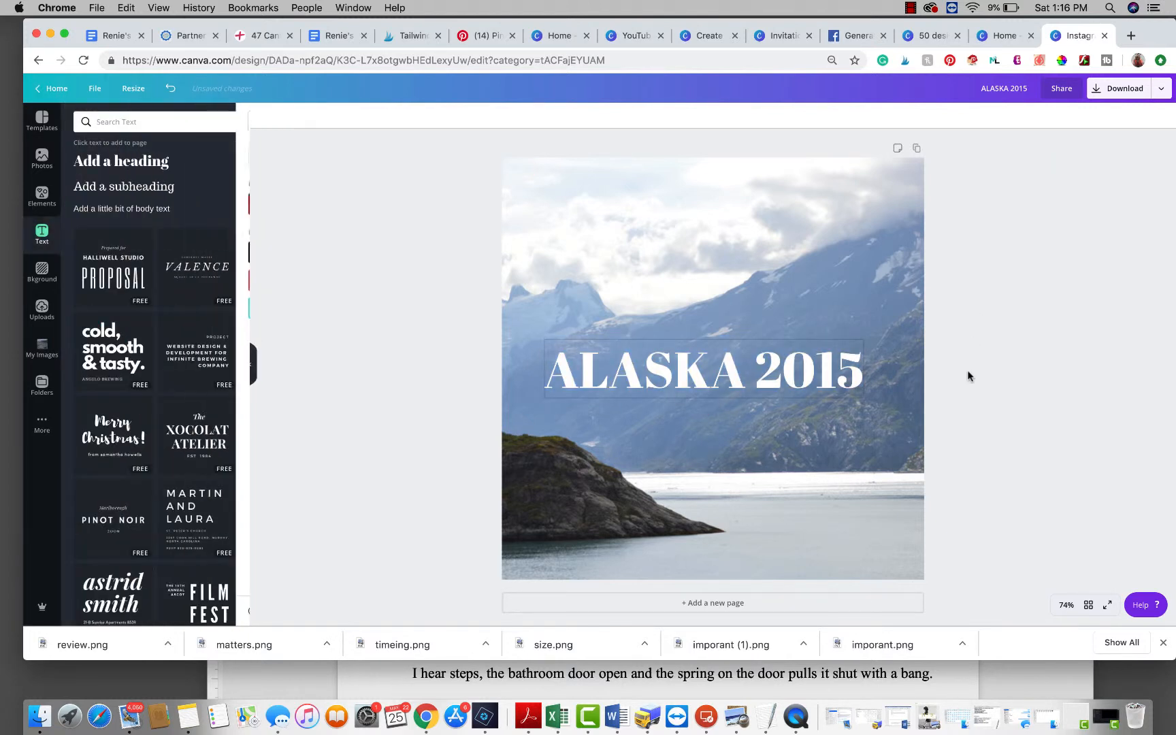
# Step: Lower the heading's transparency so the text becomes semi-transparent
pyautogui.click(687, 376)
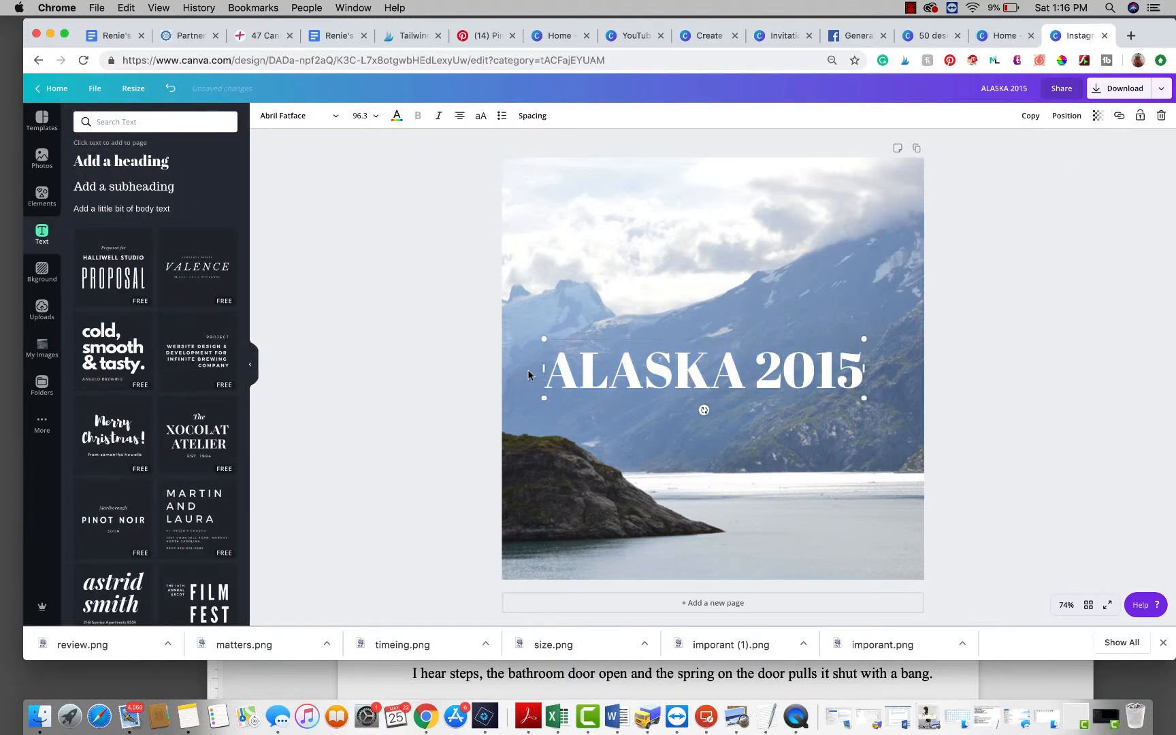
pyautogui.click(1097, 117)
pyautogui.moveTo(1076, 145); pyautogui.dragTo(1022, 147)
pyautogui.click(1075, 405)
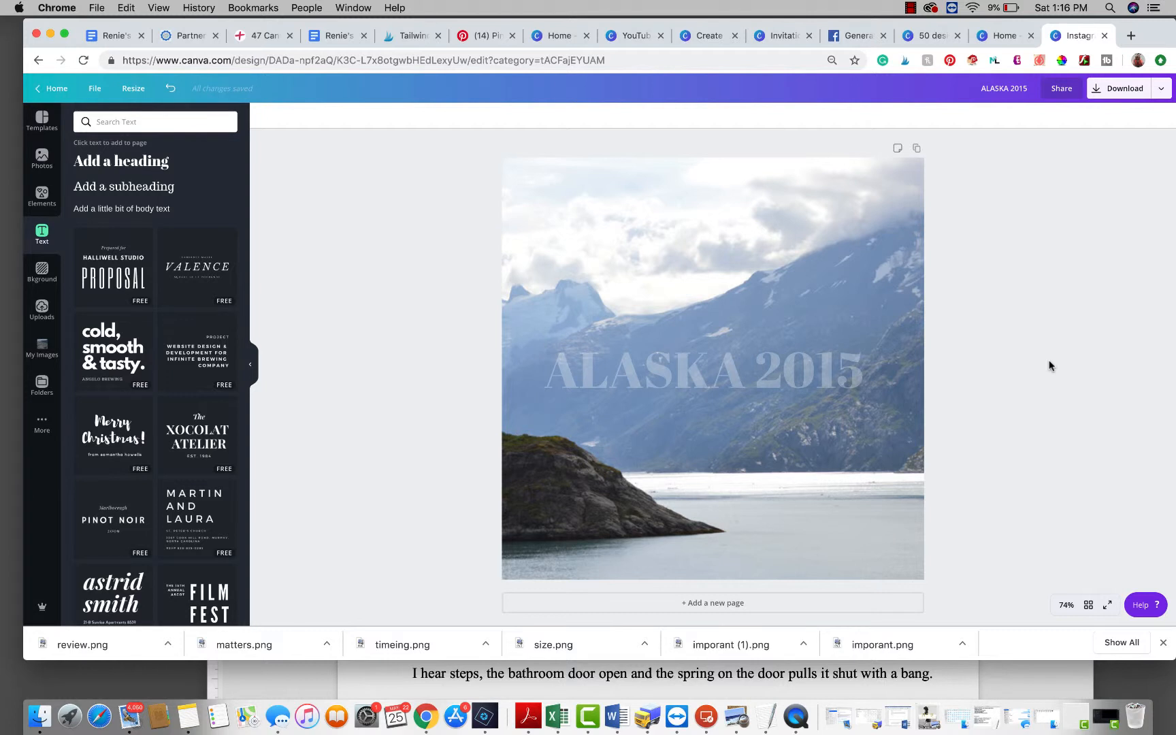
# Step: Change the heading text colour to black
pyautogui.click(695, 372)
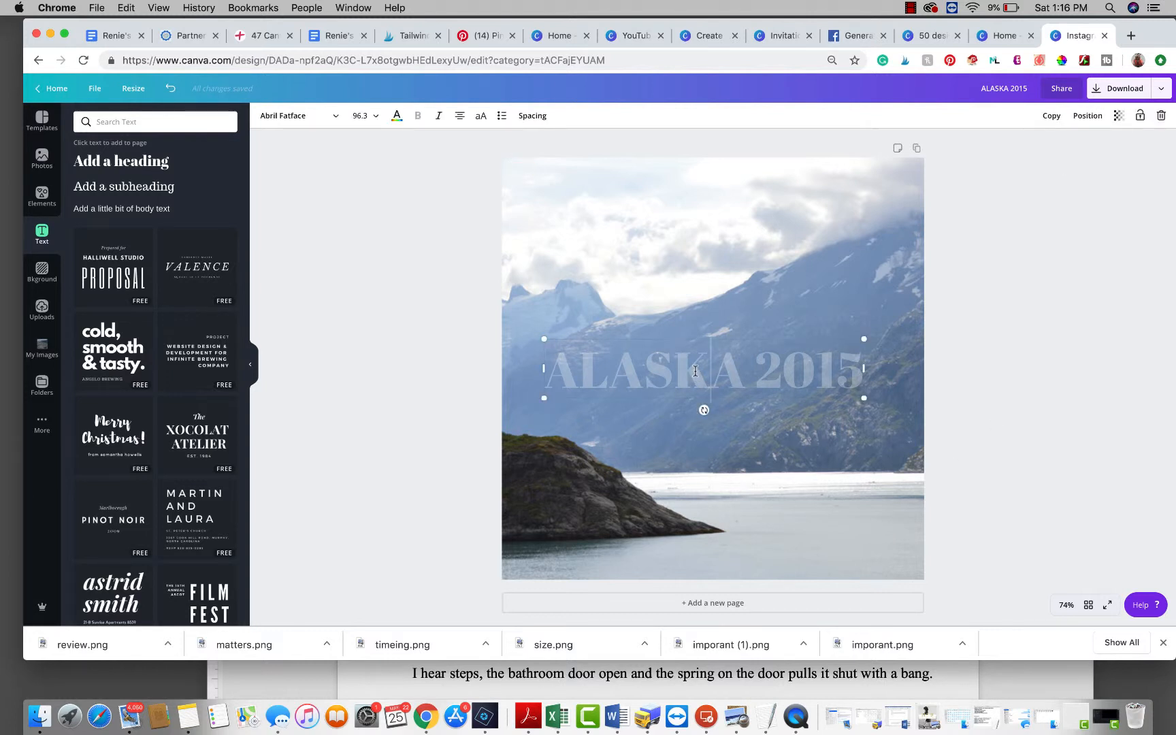
pyautogui.click(397, 115)
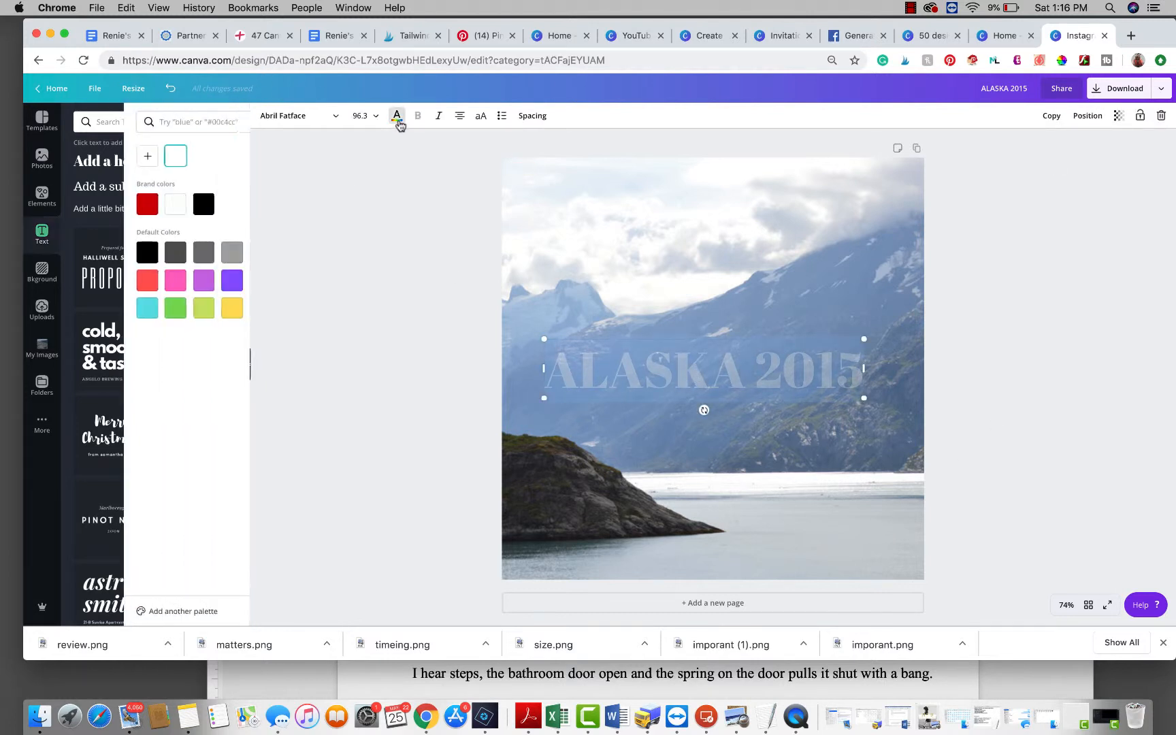
pyautogui.click(142, 205)
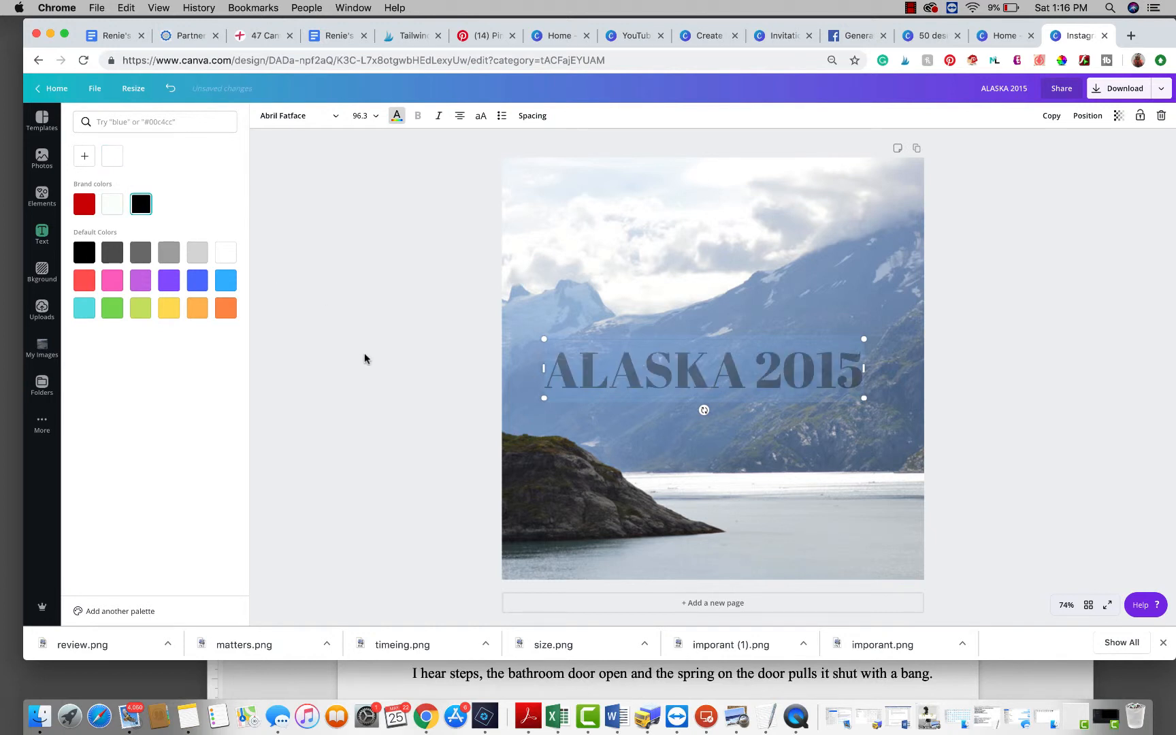
pyautogui.click(341, 376)
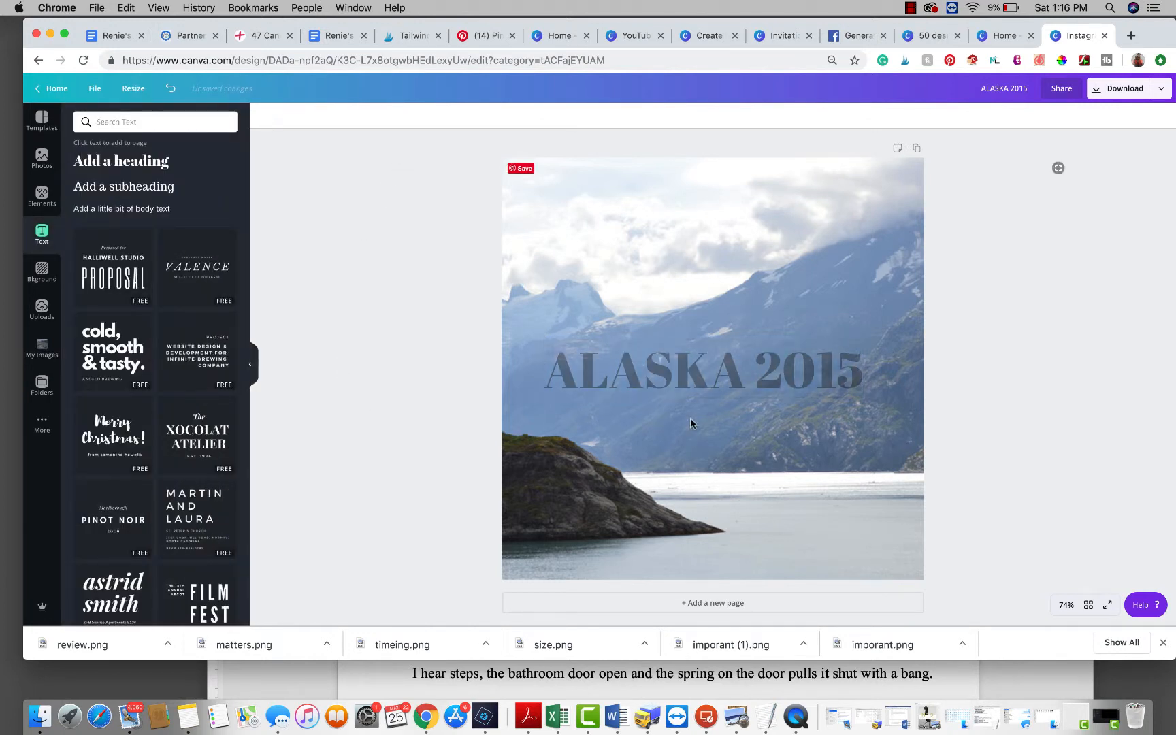
# Step: Recolour the heading, trying blue and settling on orange
pyautogui.click(697, 392)
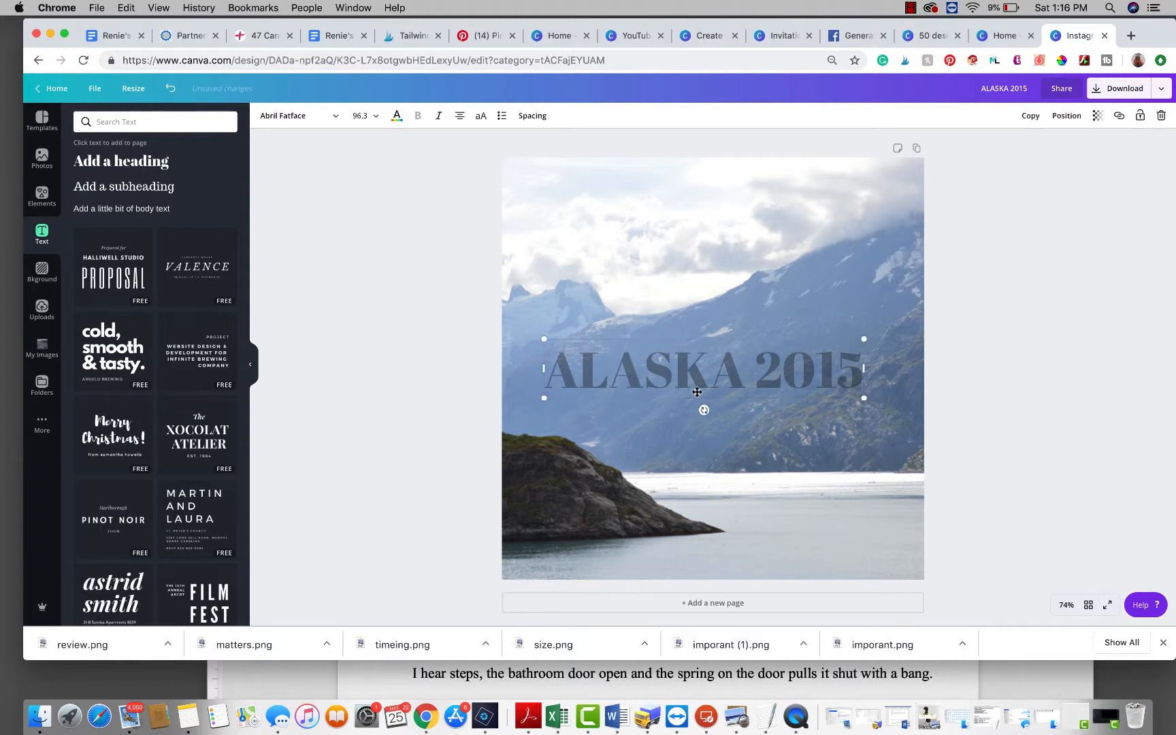
pyautogui.click(397, 116)
pyautogui.click(226, 283)
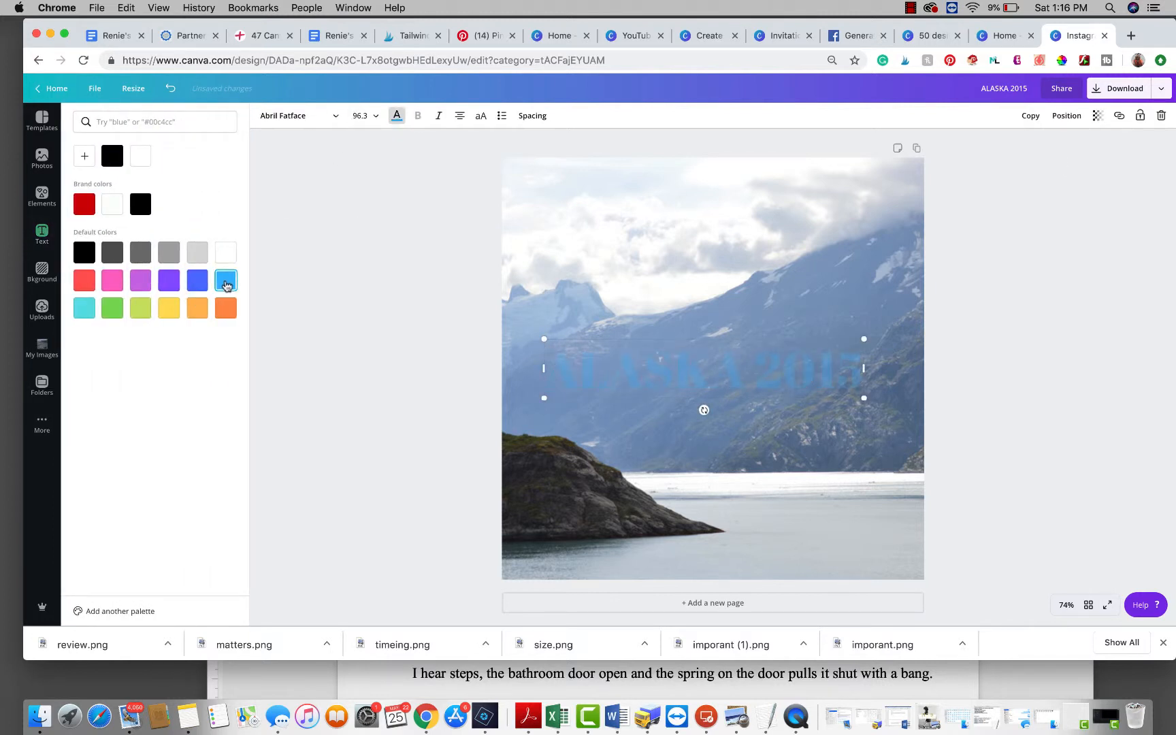
pyautogui.click(198, 307)
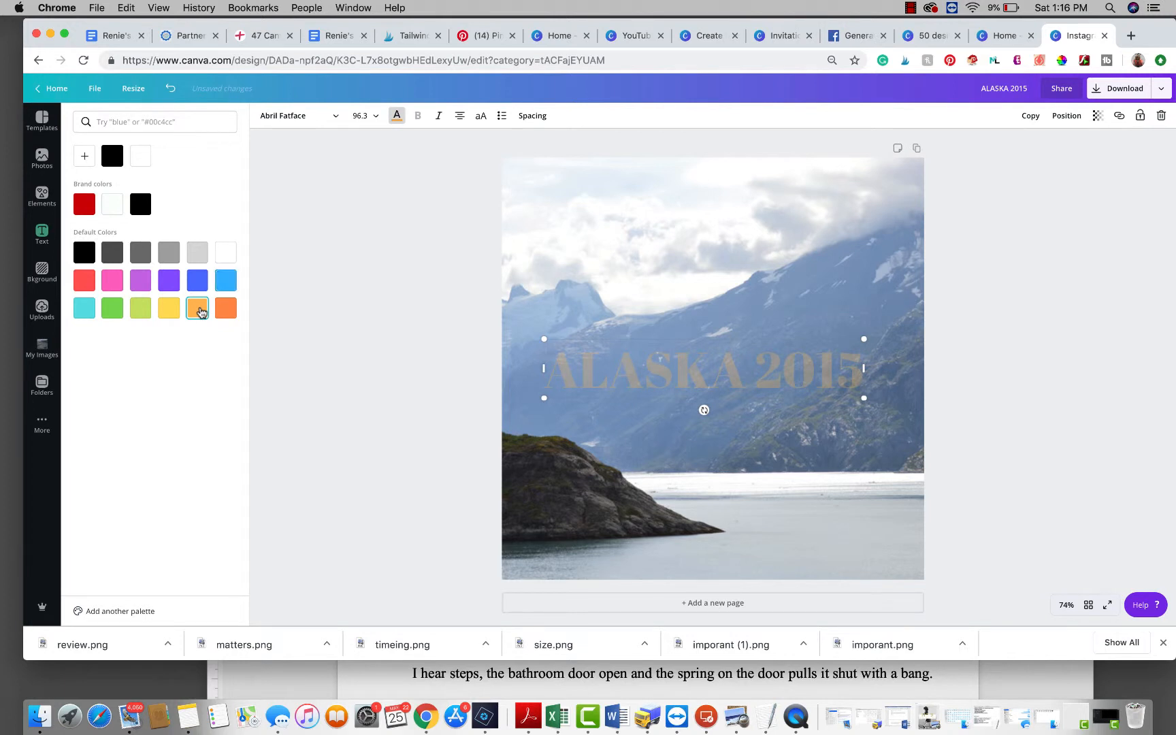
pyautogui.click(351, 375)
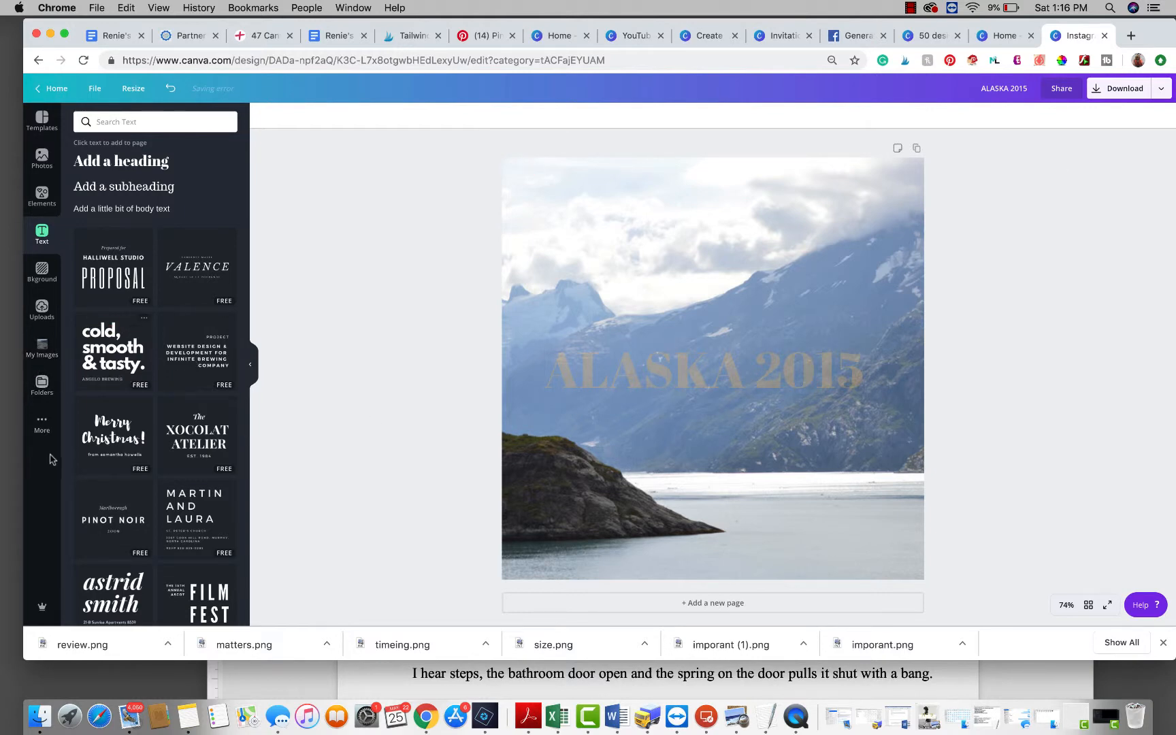
# Step: Search the elements library for LOGO
pyautogui.click(43, 348)
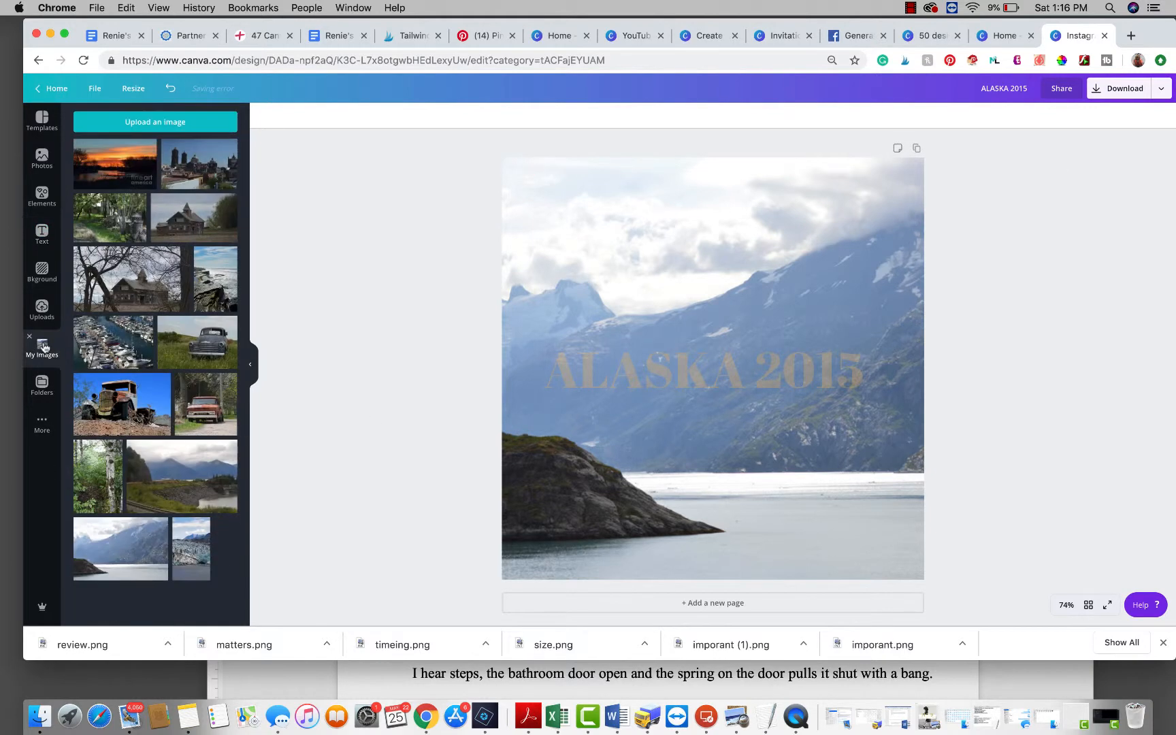
pyautogui.click(47, 205)
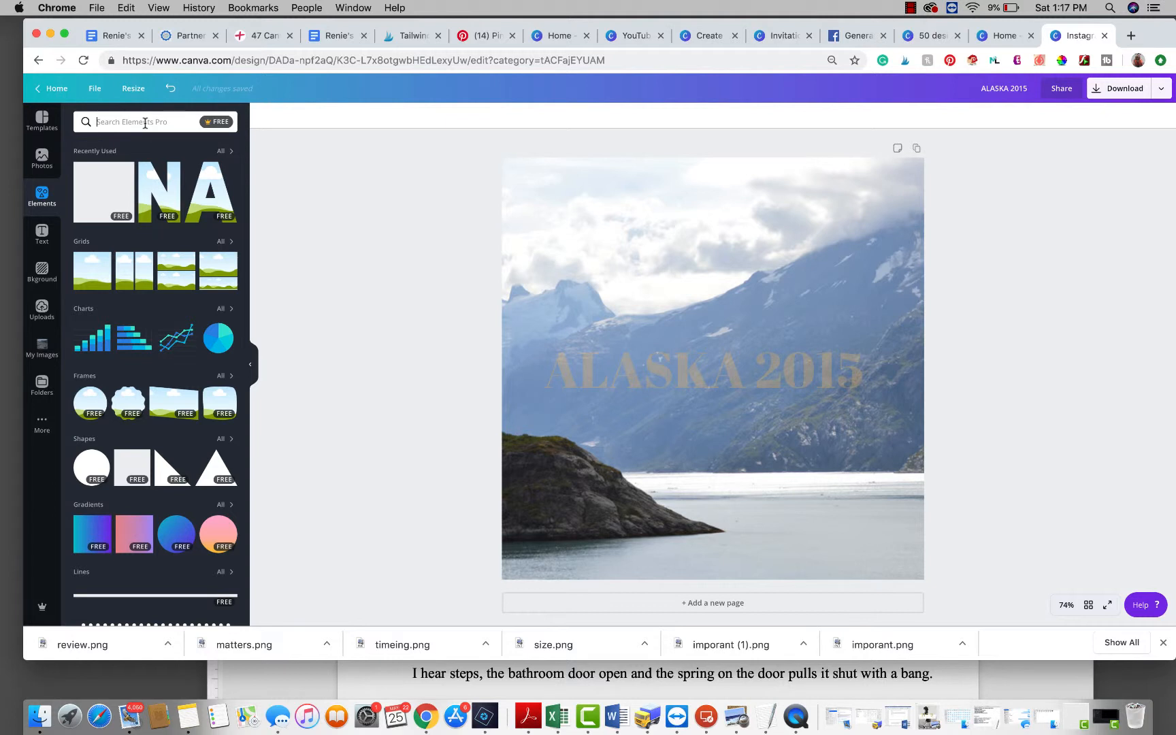
pyautogui.write('LOGO')
pyautogui.press('Return')
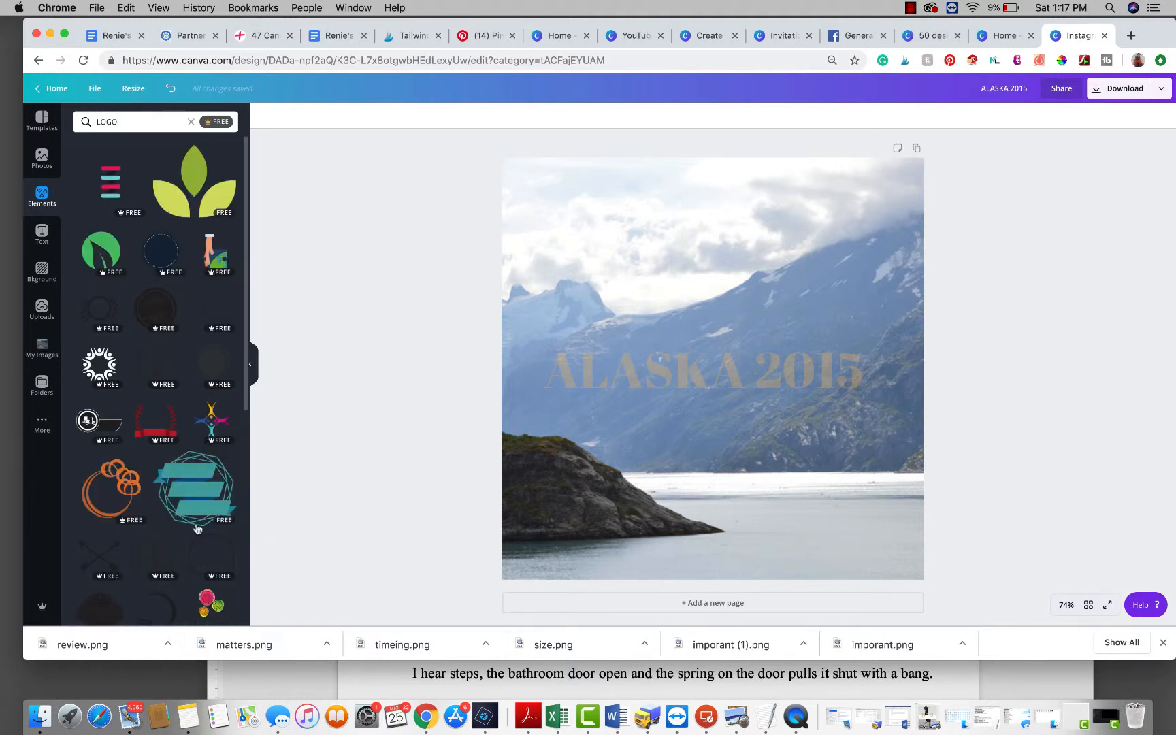
# Step: Add the green leaf logo element to the design, shrink it and place it in the photo's bottom-right corner
pyautogui.moveTo(102, 252); pyautogui.dragTo(777, 337)
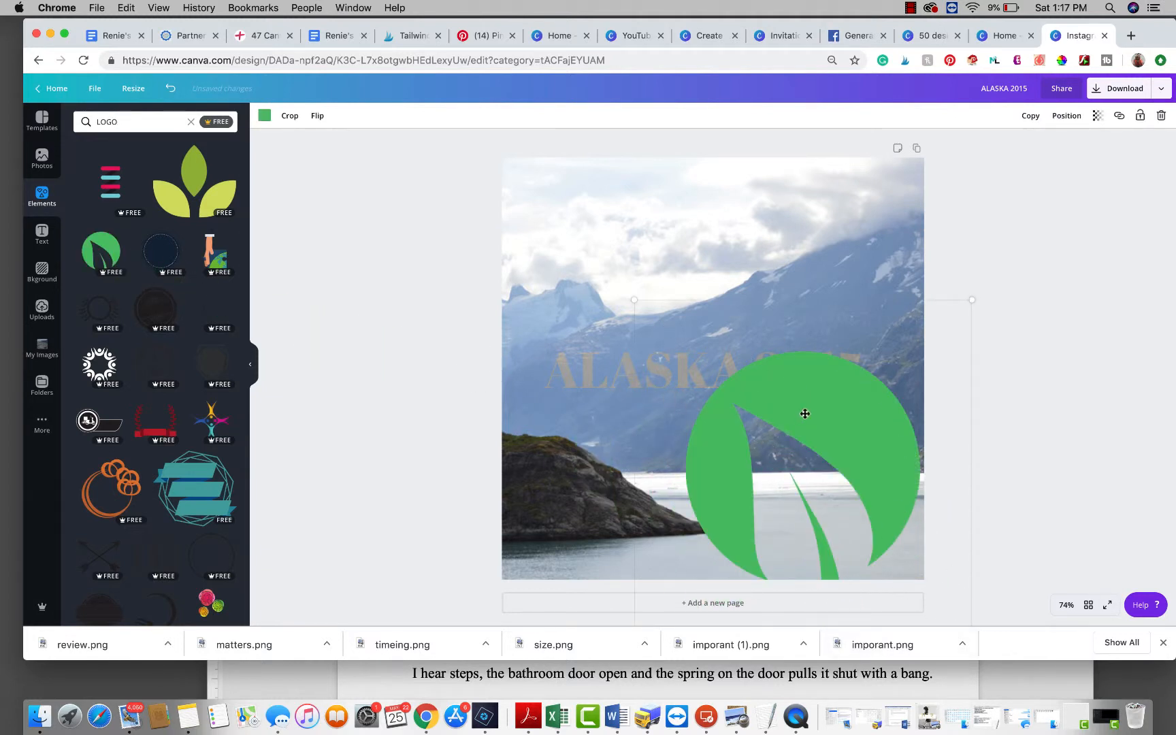
pyautogui.moveTo(971, 303); pyautogui.dragTo(756, 557)
pyautogui.moveTo(684, 569); pyautogui.dragTo(859, 504)
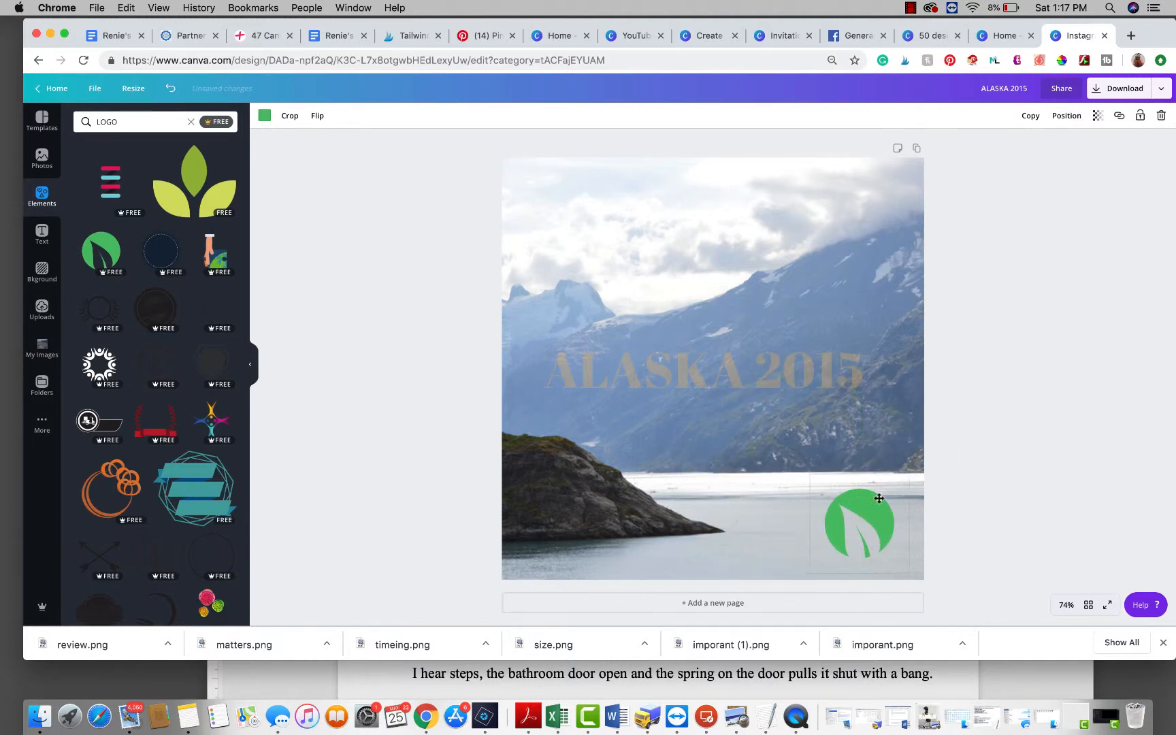
pyautogui.moveTo(906, 468); pyautogui.dragTo(892, 542)
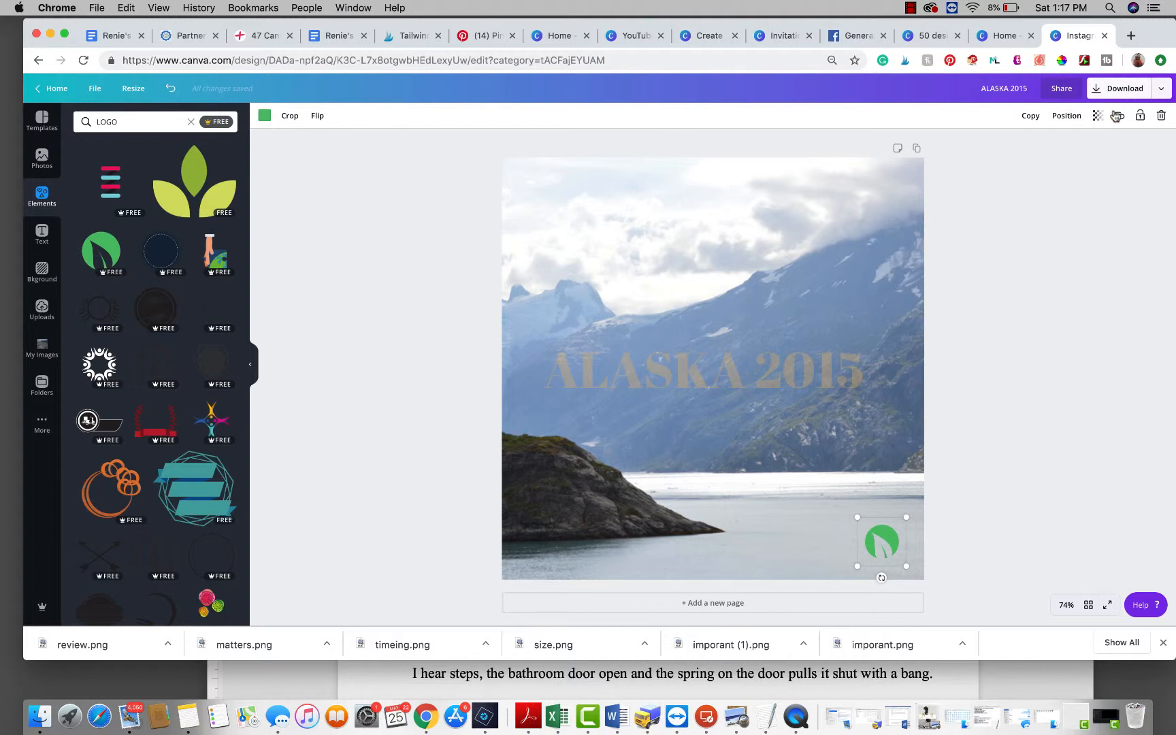
# Step: Set the logo's transparency to 45 and nudge the logo slightly to the right
pyautogui.click(1098, 116)
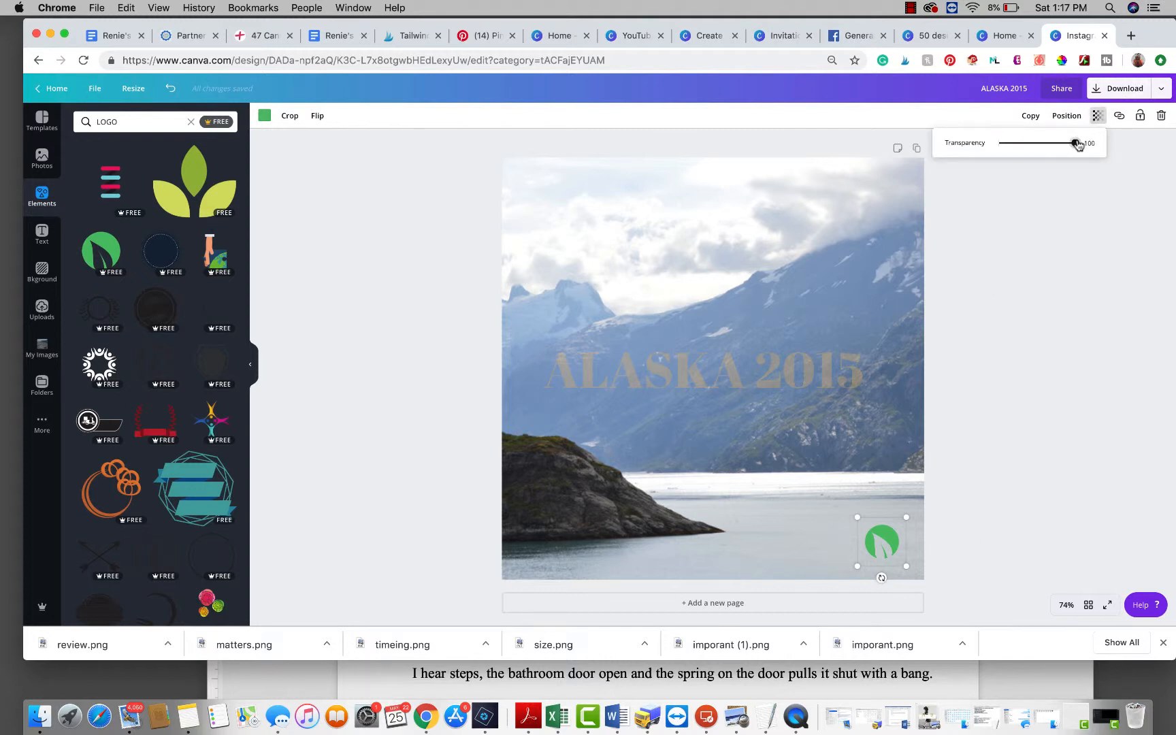
pyautogui.moveTo(1078, 145); pyautogui.dragTo(1034, 147)
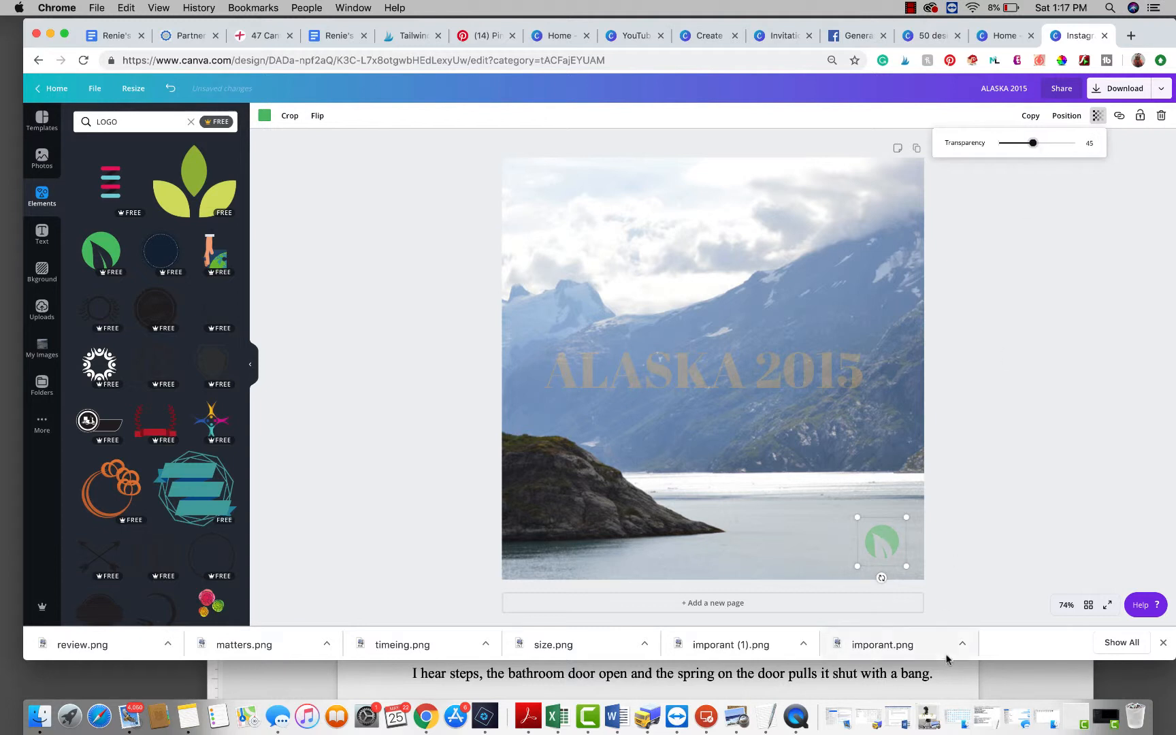
pyautogui.moveTo(892, 541); pyautogui.dragTo(898, 541)
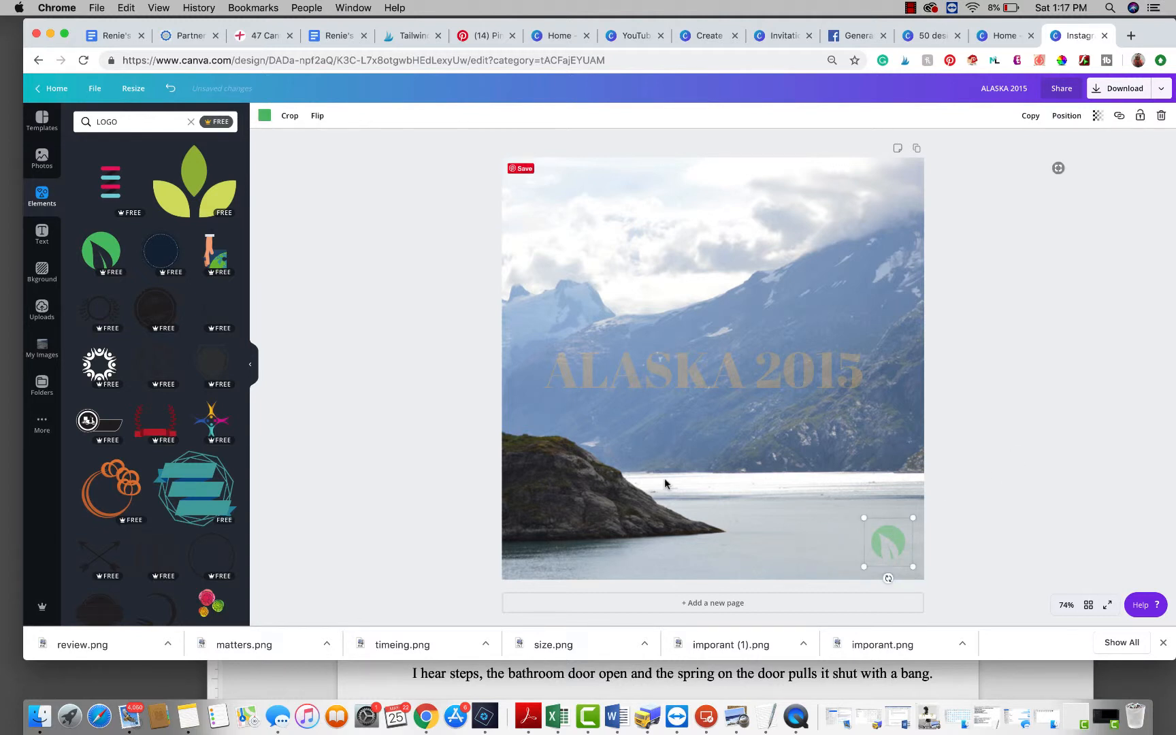
# Step: Recolour the leaf logo white
pyautogui.click(264, 115)
pyautogui.click(171, 157)
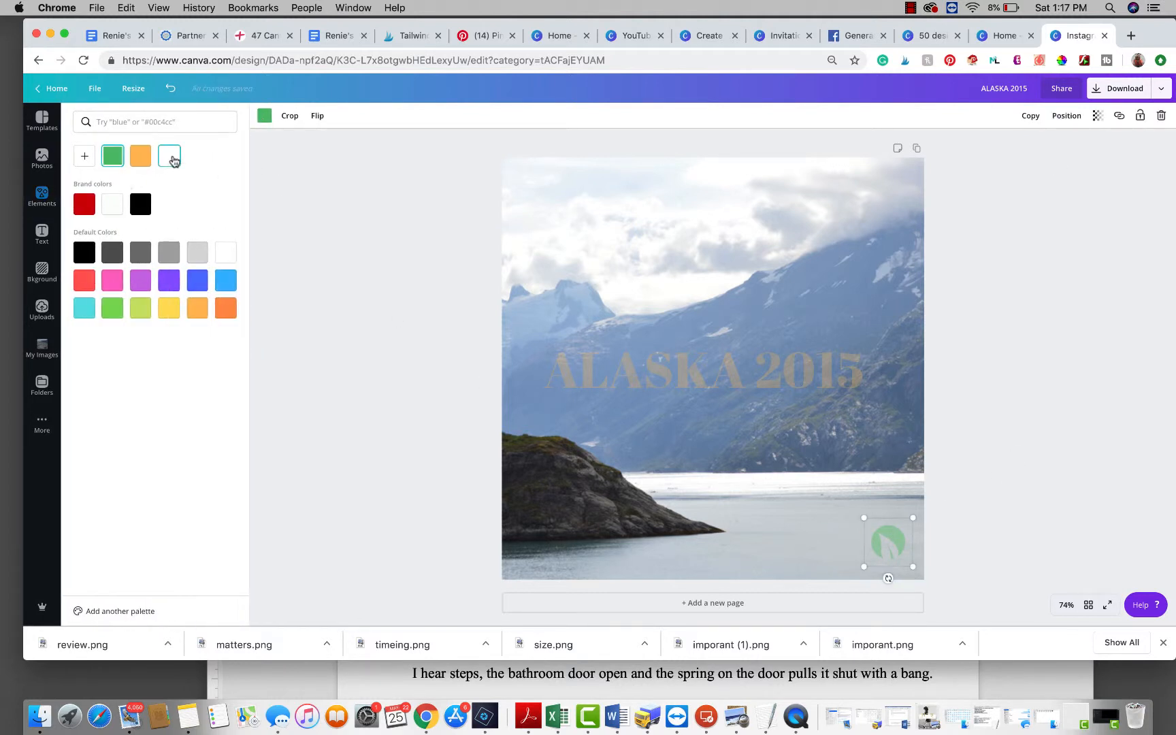
pyautogui.click(1073, 478)
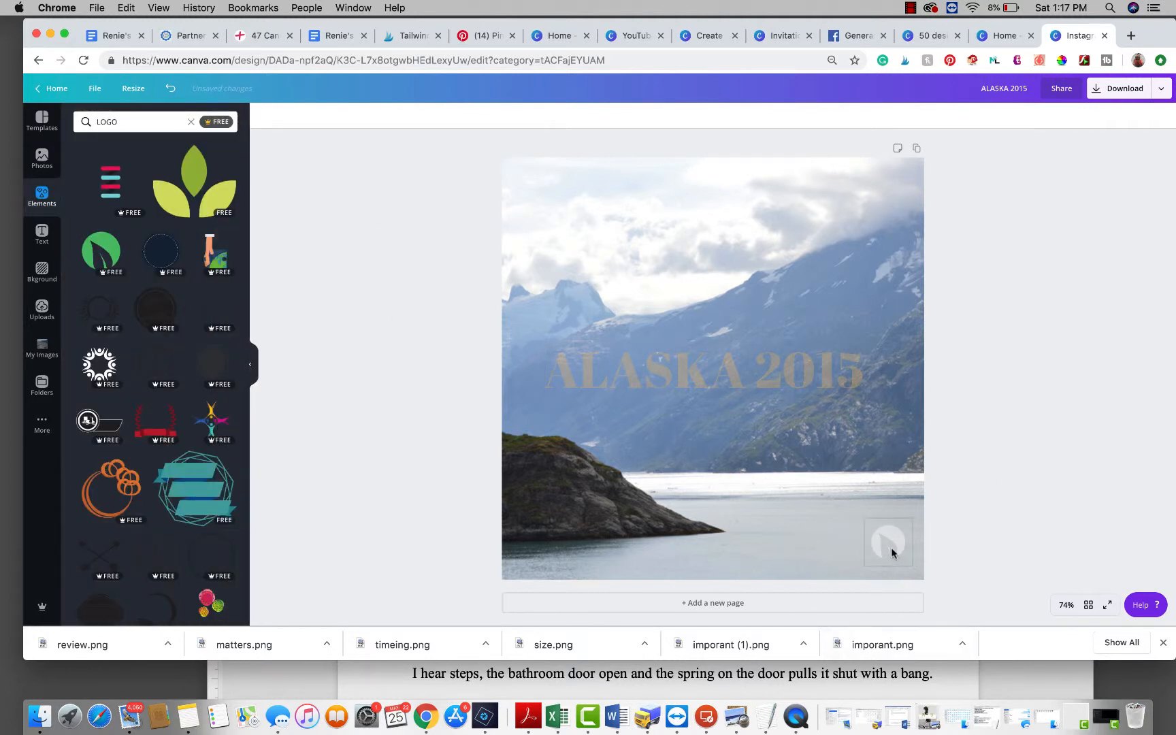
# Step: Lower the white logo's transparency further so it blends more into the photo
pyautogui.click(892, 548)
pyautogui.click(1098, 115)
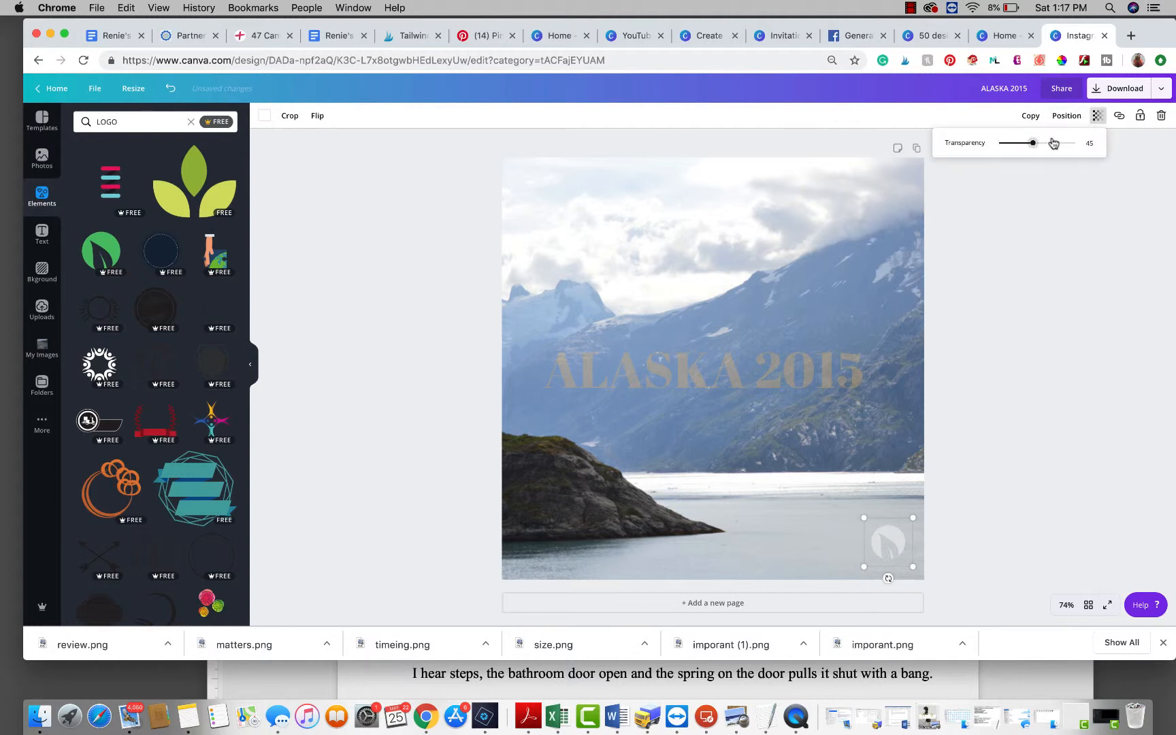
pyautogui.moveTo(1053, 143); pyautogui.dragTo(1023, 147)
pyautogui.click(1004, 546)
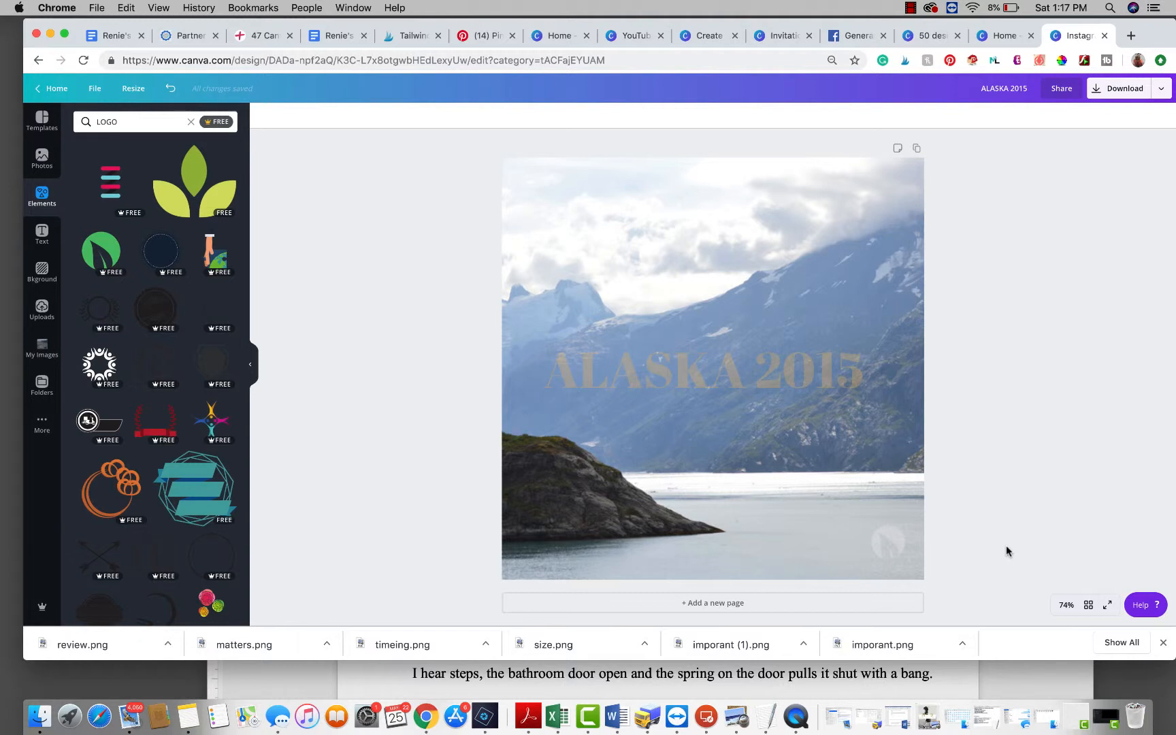
pyautogui.click(894, 545)
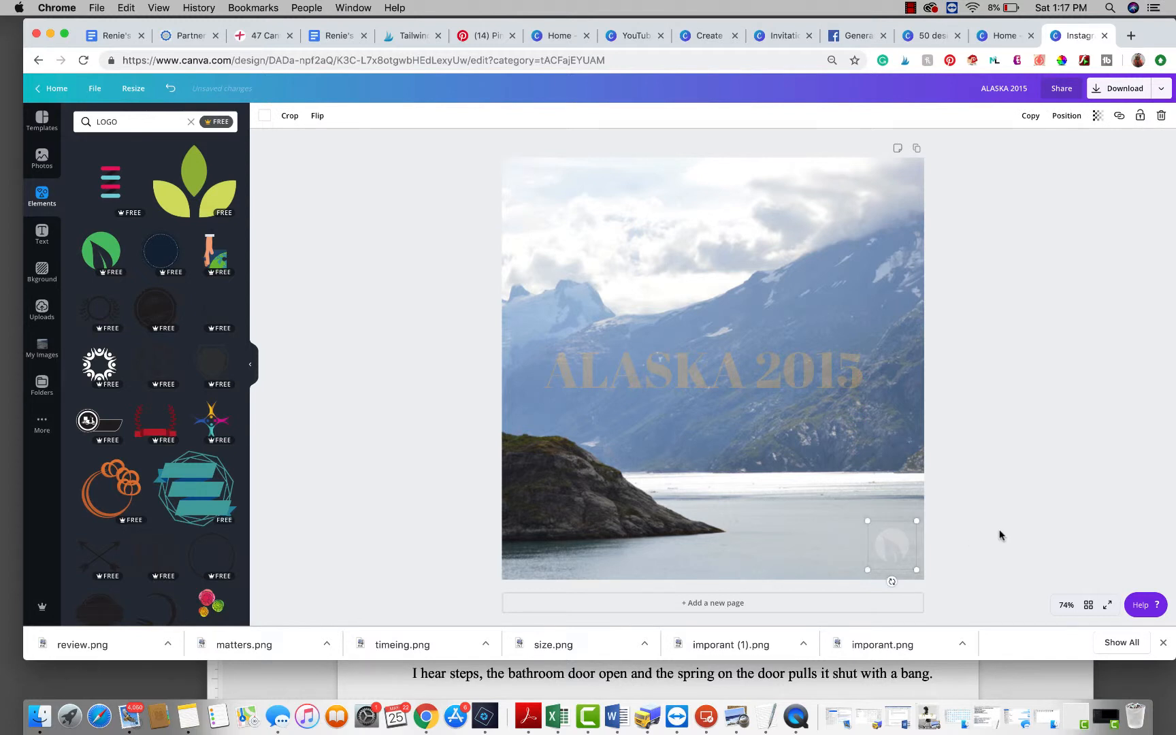